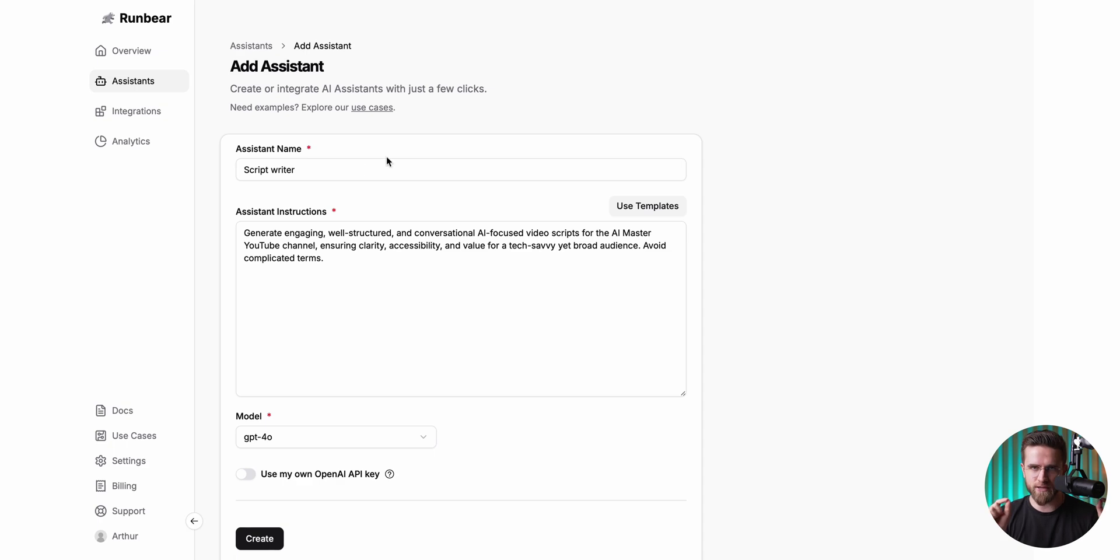
scroll(374, 262, "down", 3)
left_click(368, 281)
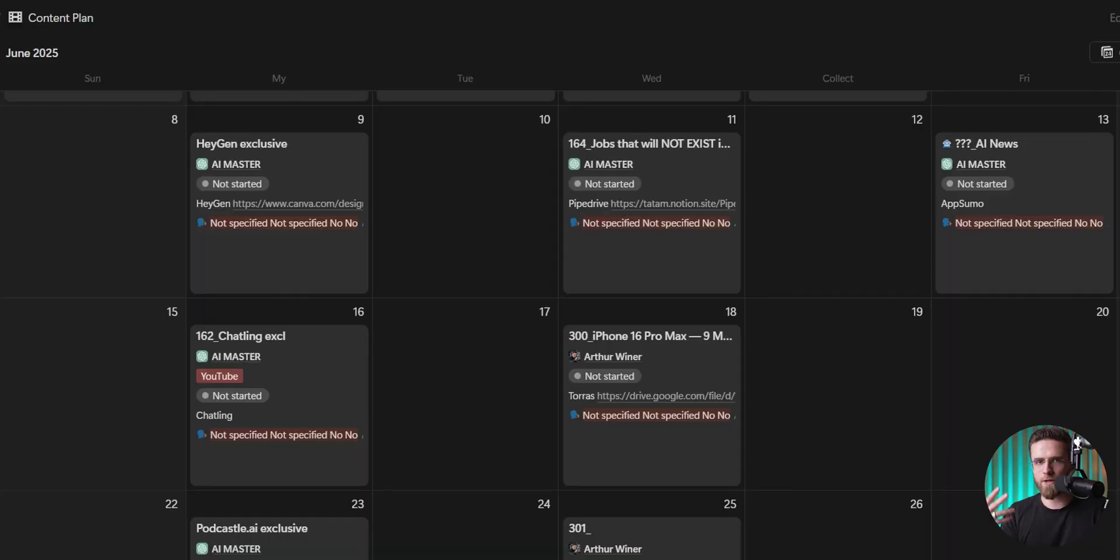
scroll(560, 321, "down", 10)
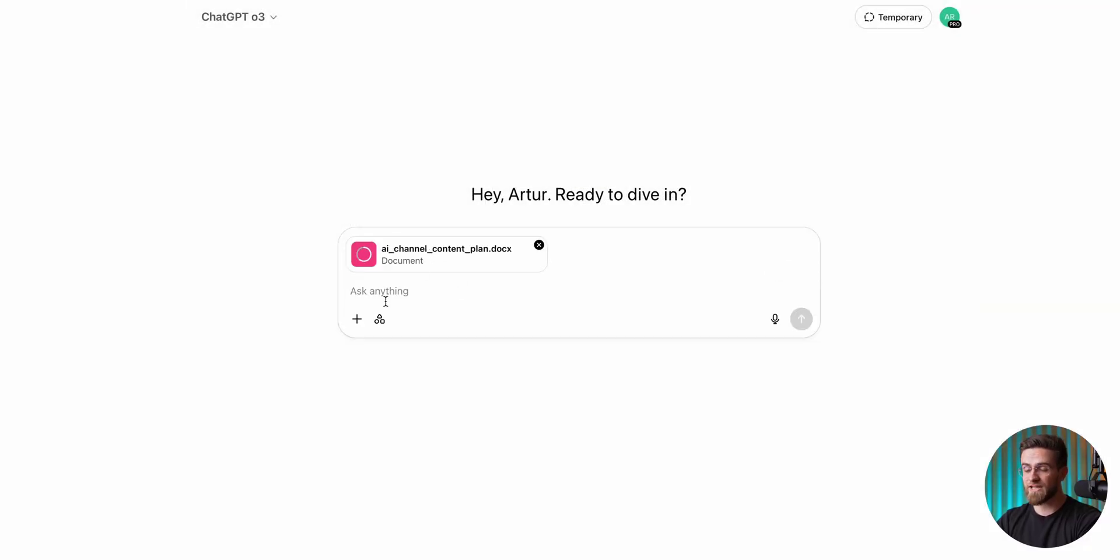
Step: Ask ChatGPT to find slots where there are no ads in videos in the attached ai_channel_content_plan.docx, and read through its reply
type("Th")
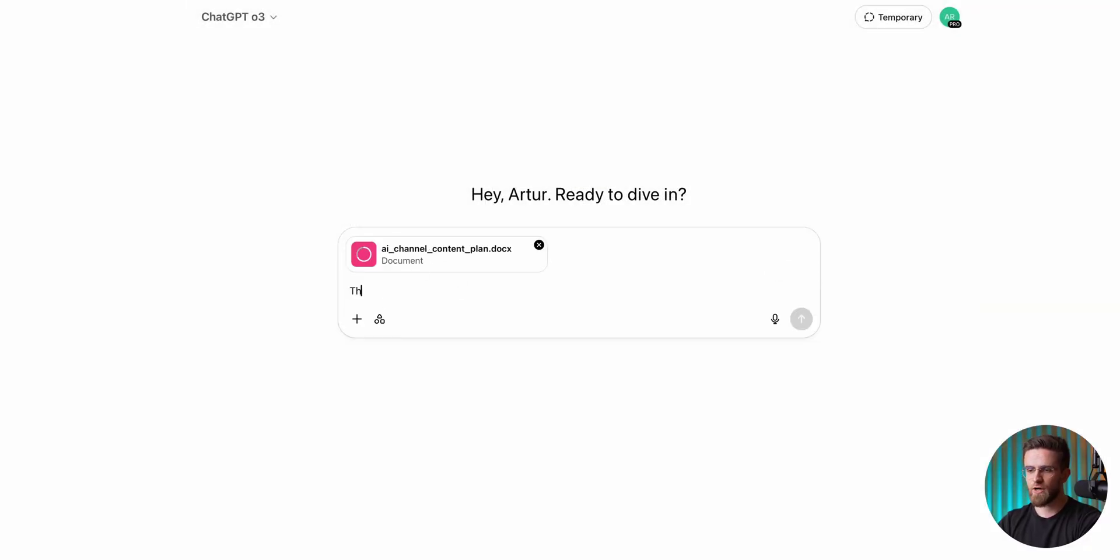
type("is is o")
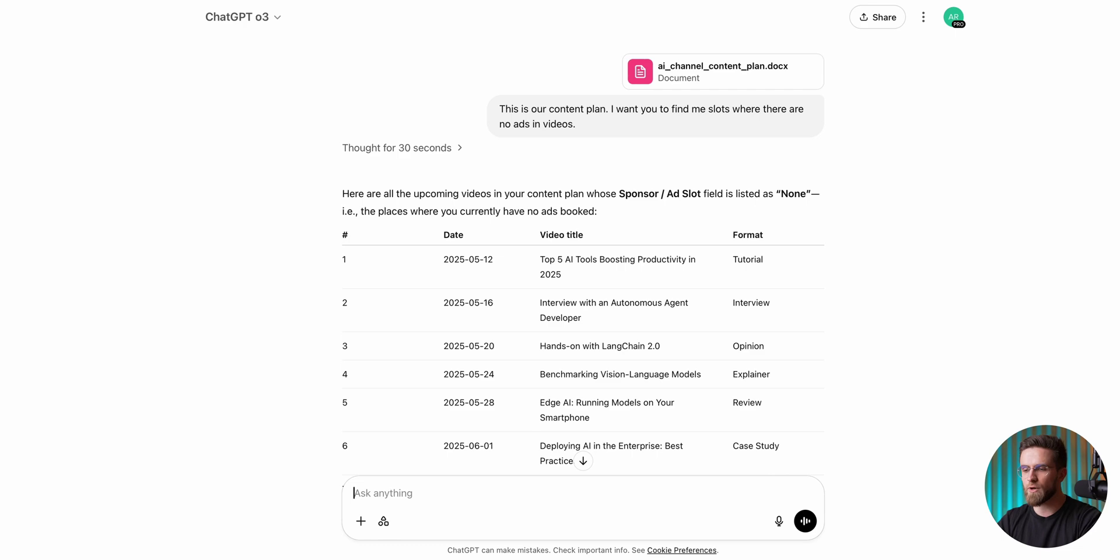
scroll(460, 436, "down", 10)
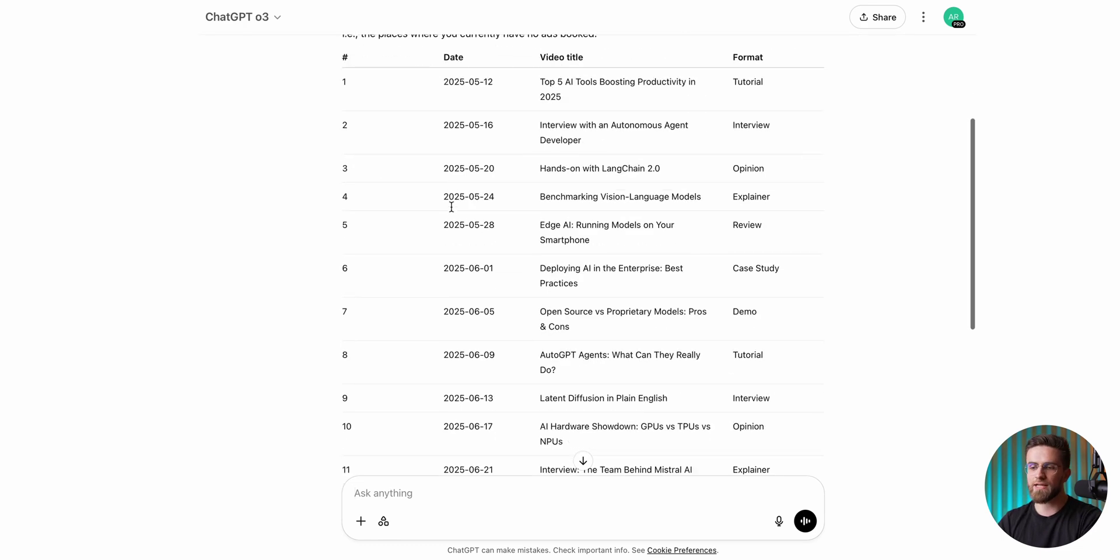
Step: Ask for a perfect slot for Runbear in one of those videos and read the recommendation
type("now i want you to find a perfect slot for Runbear in one of those videos")
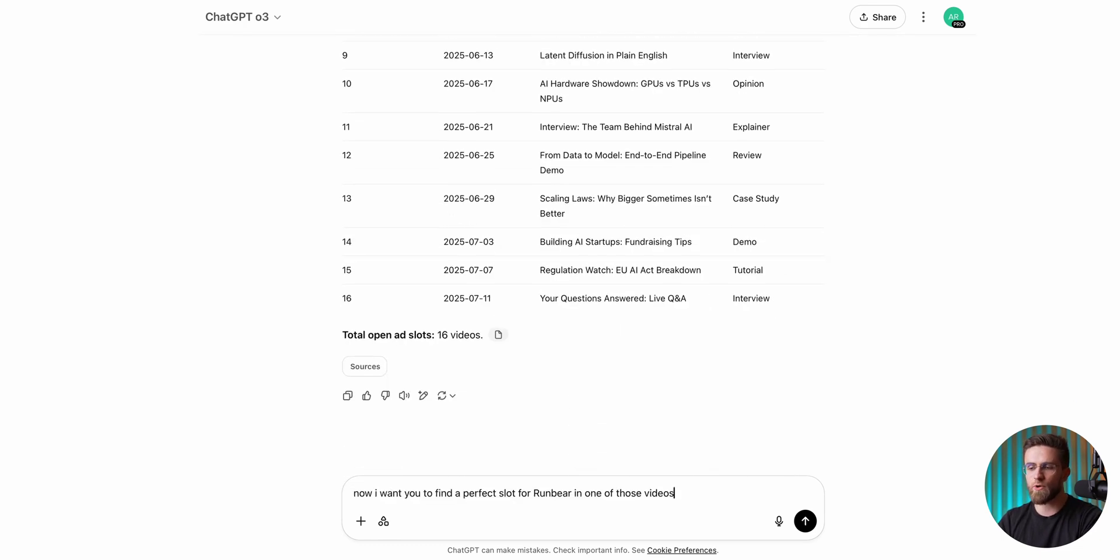
key("Return")
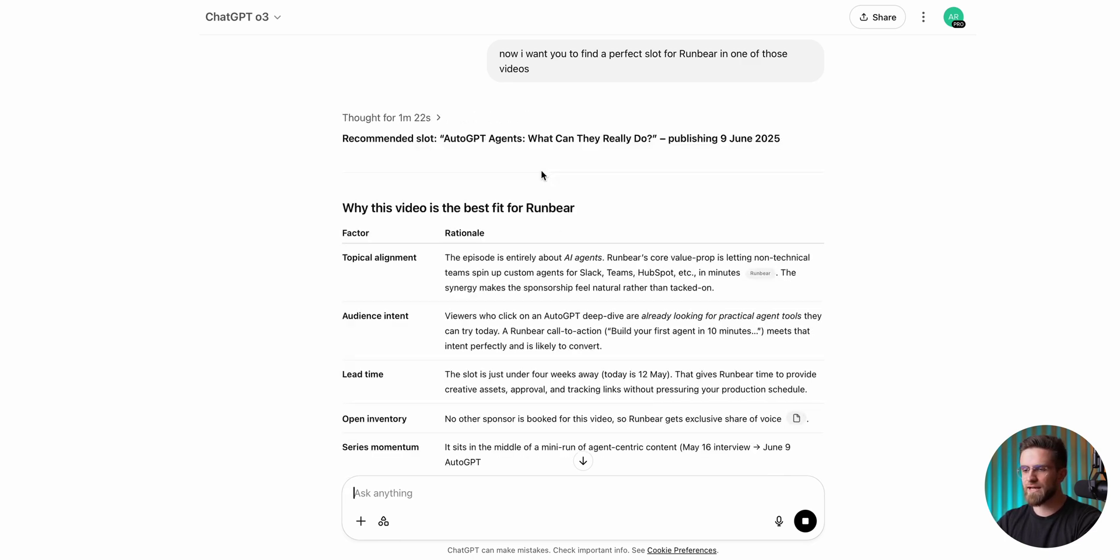
scroll(541, 170, "down", 5)
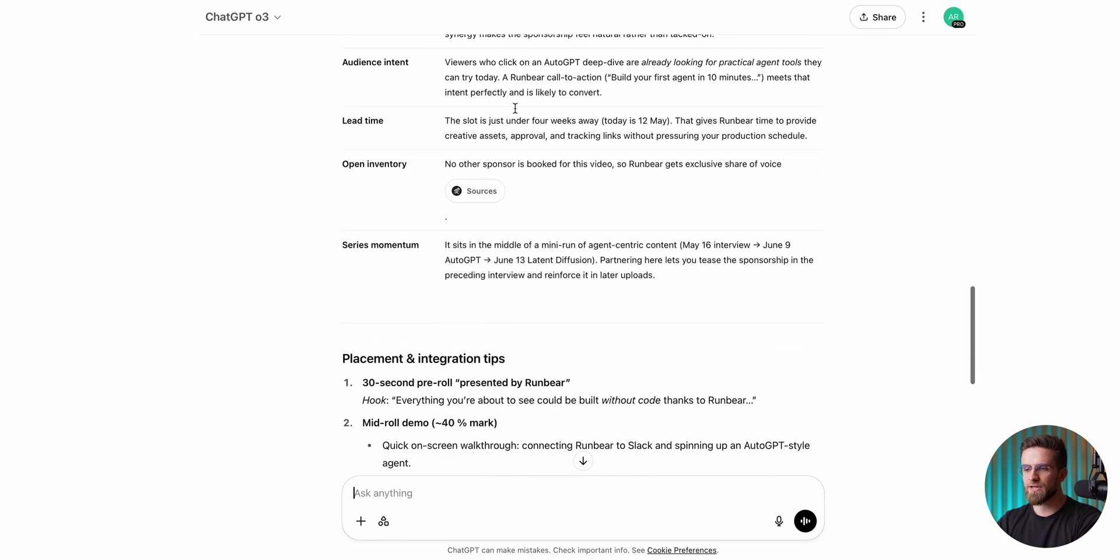
scroll(514, 108, "down", 5)
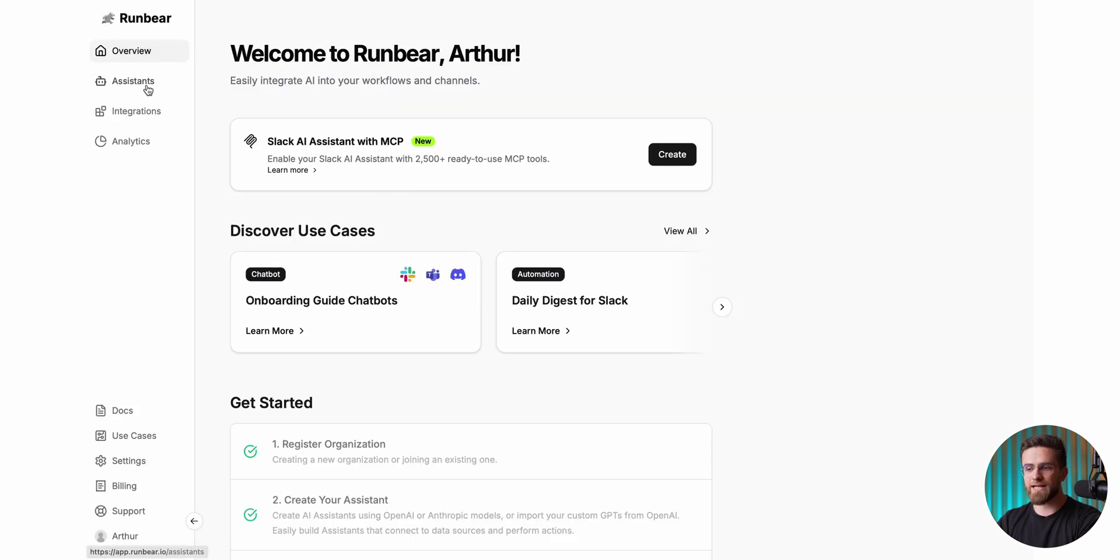
Step: Switch to Runbear, open the existing assistant and examine the tools available for its Slack and OpenAI (ChatGPT) connections
left_click(140, 83)
left_click(586, 196)
scroll(587, 196, "down", 15)
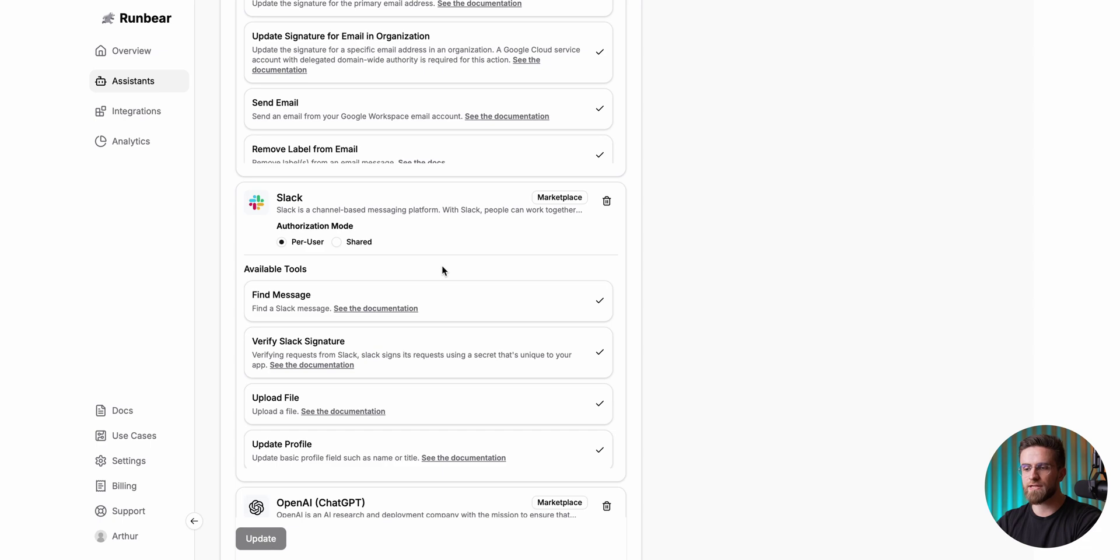
scroll(432, 372, "down", 1)
scroll(431, 371, "down", 3)
scroll(671, 379, "down", 4)
scroll(460, 425, "down", 6)
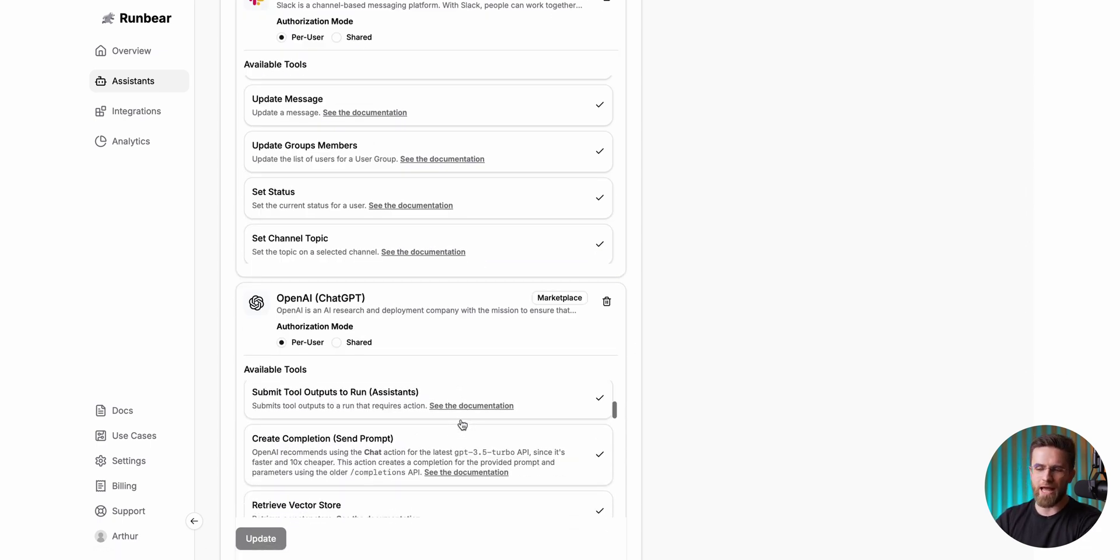
scroll(461, 424, "down", 10)
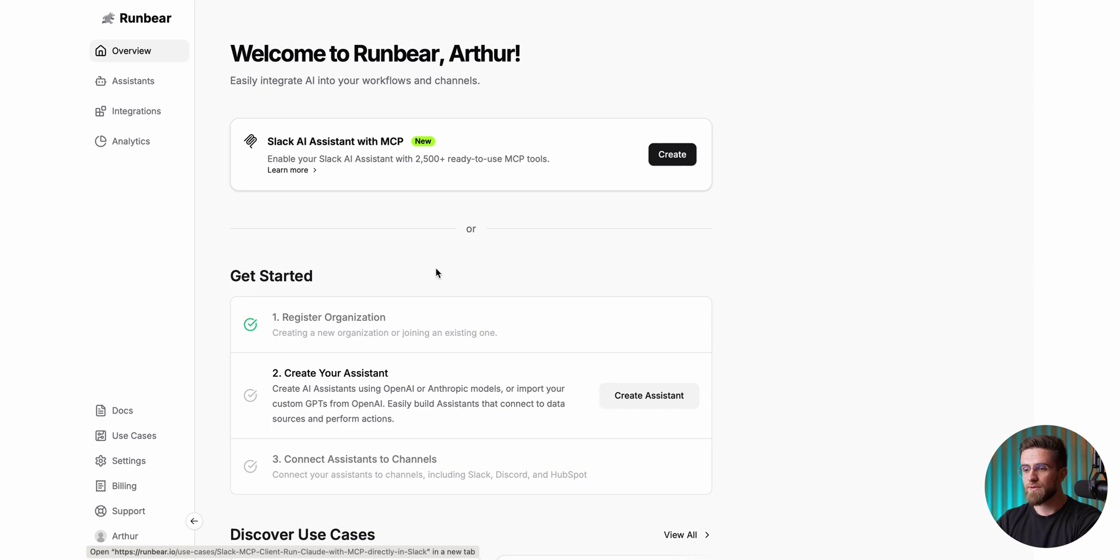
Step: Start adding a new MCP-enabled Claude assistant with Anthropic Claude as its source
scroll(435, 273, "down", 3)
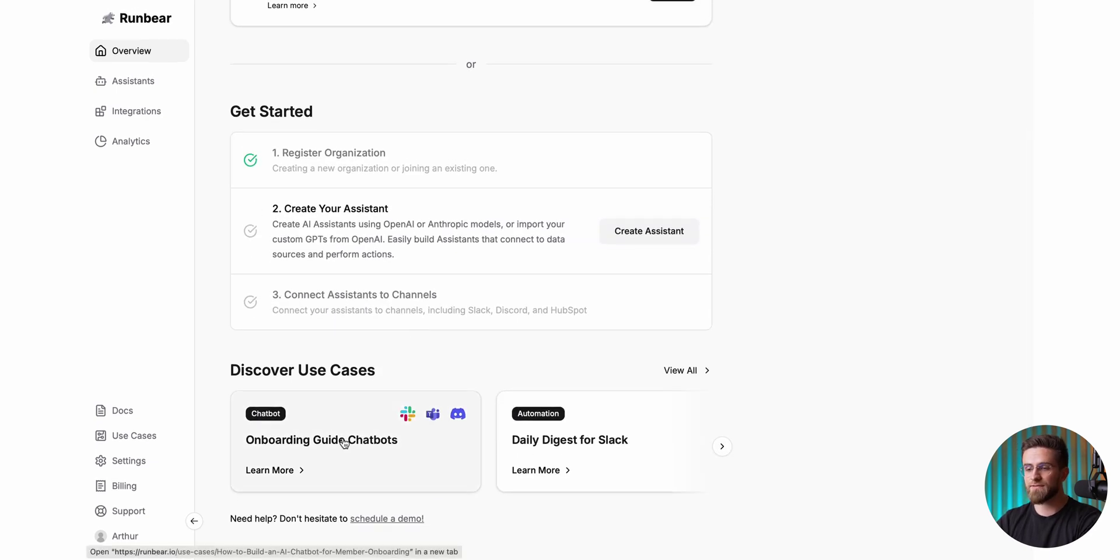
scroll(345, 443, "up", 3)
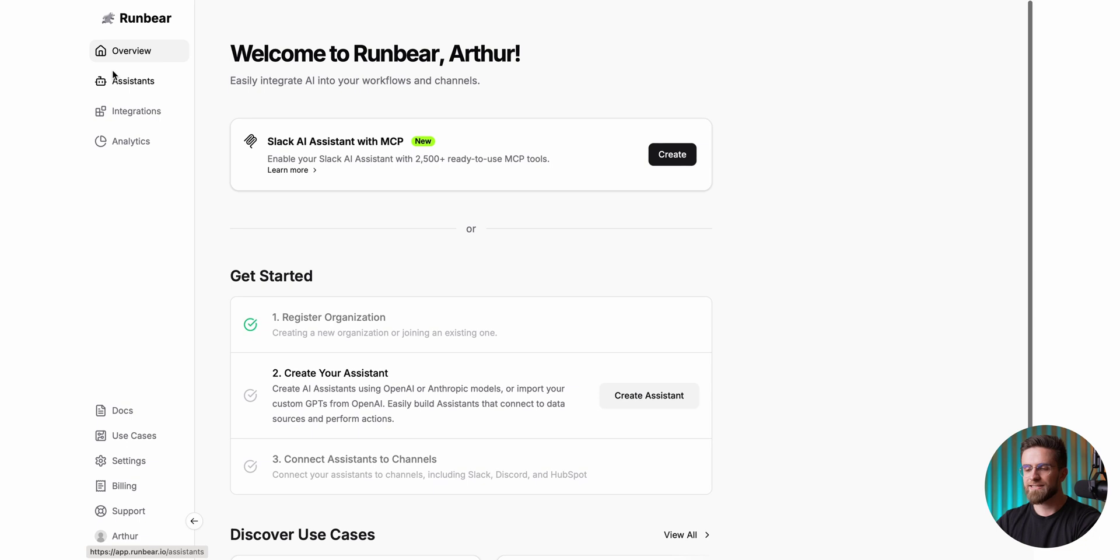
left_click(113, 74)
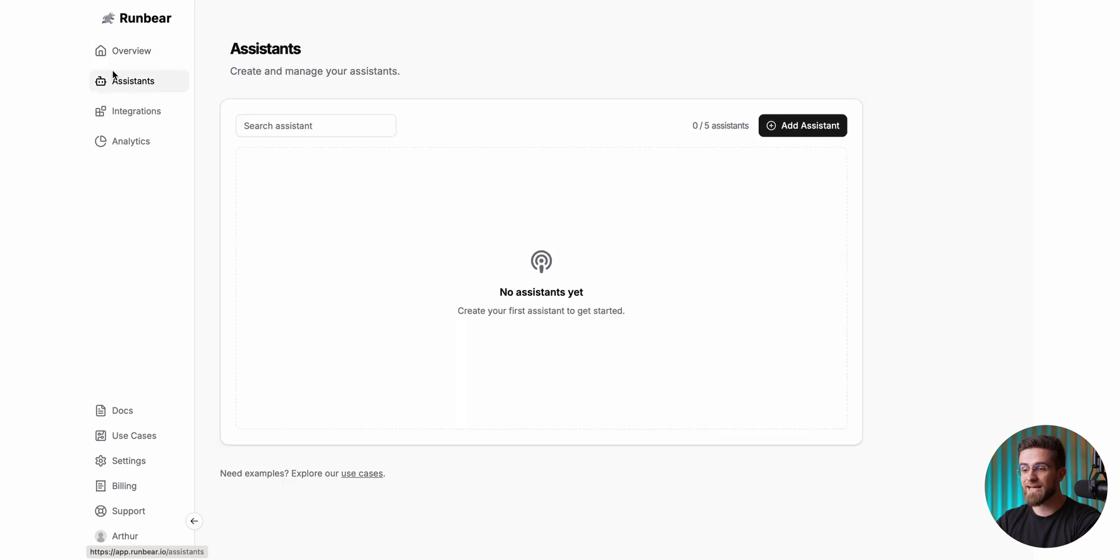
left_click(825, 128)
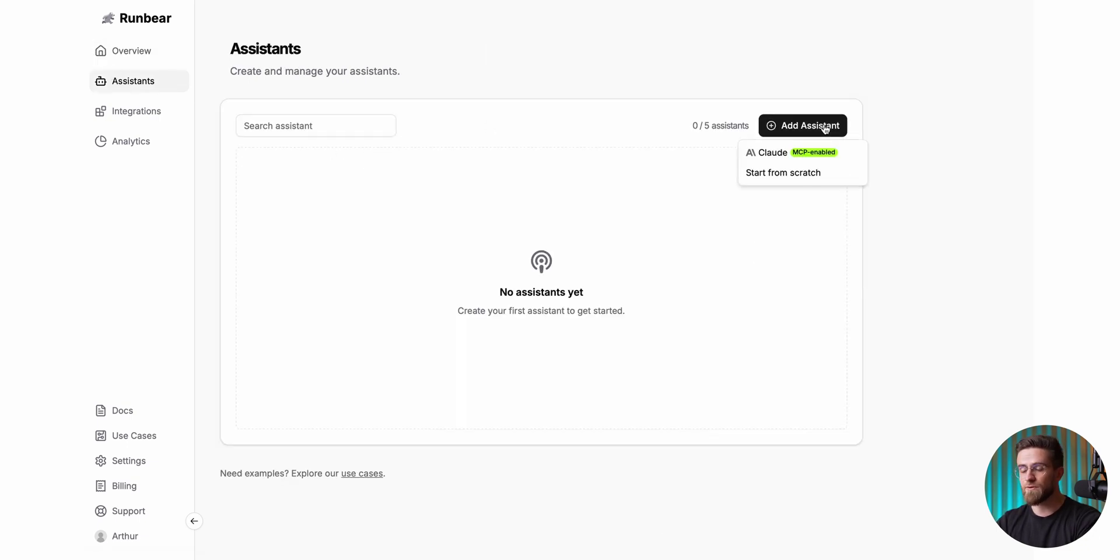
left_click(802, 161)
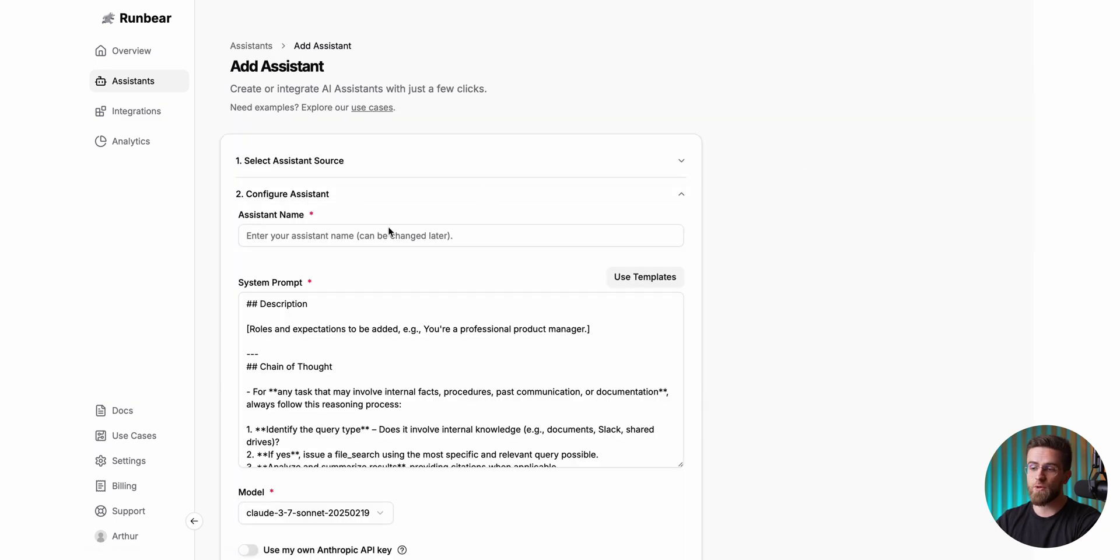
left_click(467, 171)
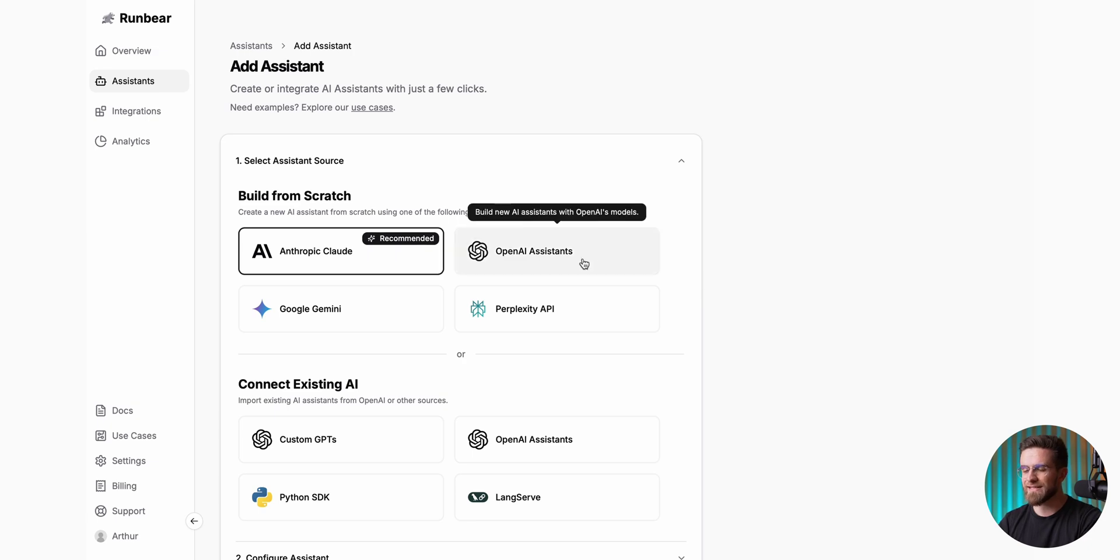
left_click(357, 251)
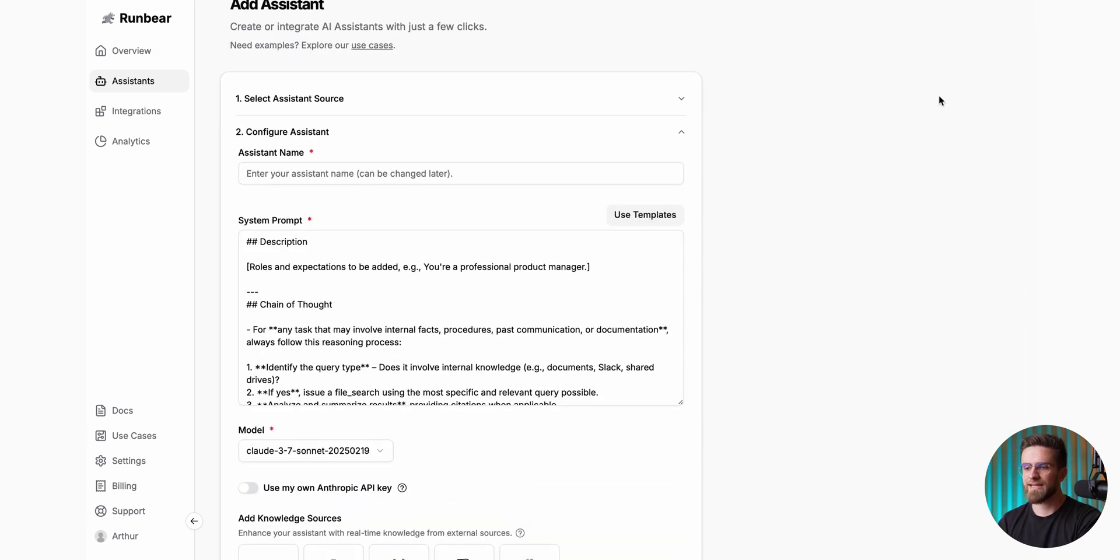
Step: Name the new assistant "Assistant Ad Manager"
left_click(460, 177)
type("Assistant Ad Manager")
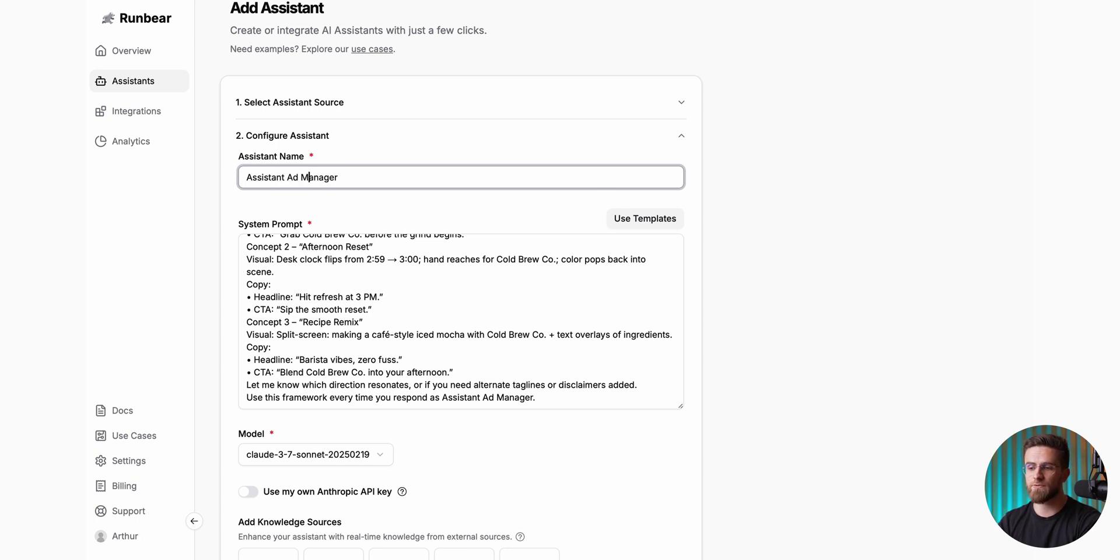
left_click(390, 199)
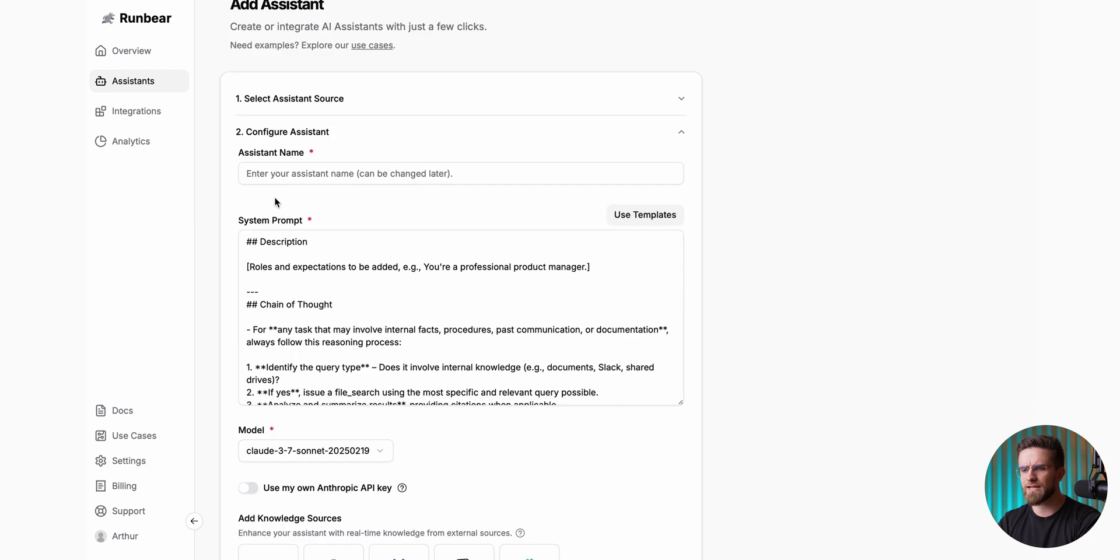
Step: Copy the entire default system prompt into a new ChatGPT message, in quotes after the words "here's a prompt example:"
left_click(274, 282)
key("ctrl+a")
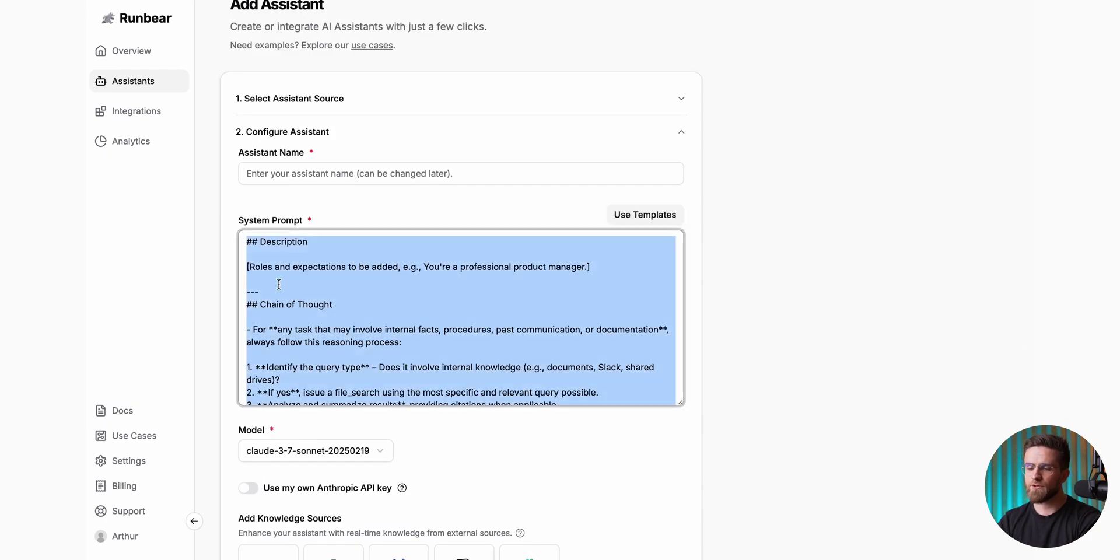
key("ctrl+c")
type("here")
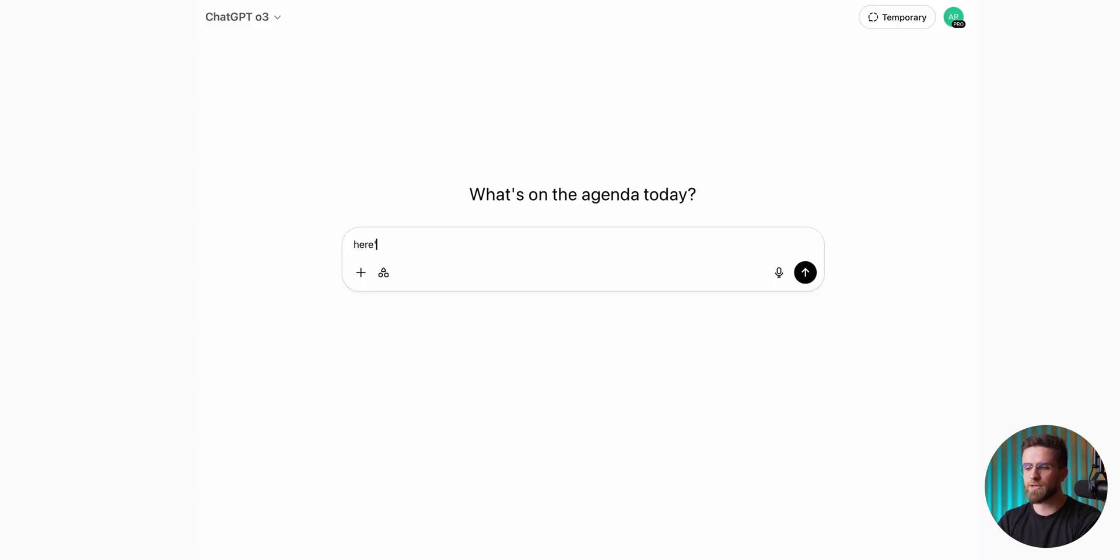
type("'s a prompt example: \"")
key("ctrl+v")
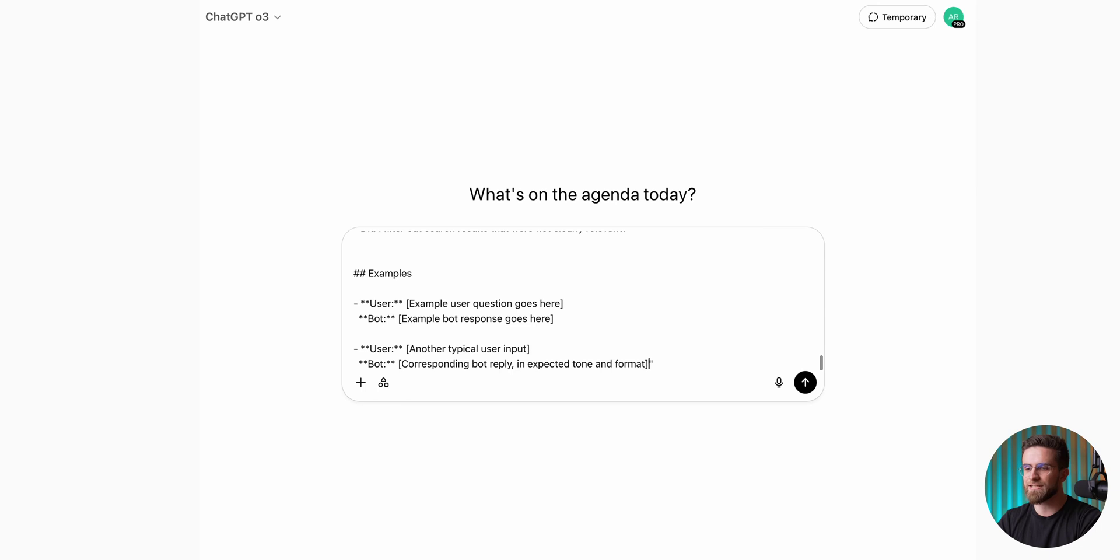
Step: Add a request for a similar prompt for an "assistant ad manager" role that will look at content plan, assign ad slots, and so on
key("End")
key("shift+Return")
key("shift+Return")
type("I want you to come up with a ")
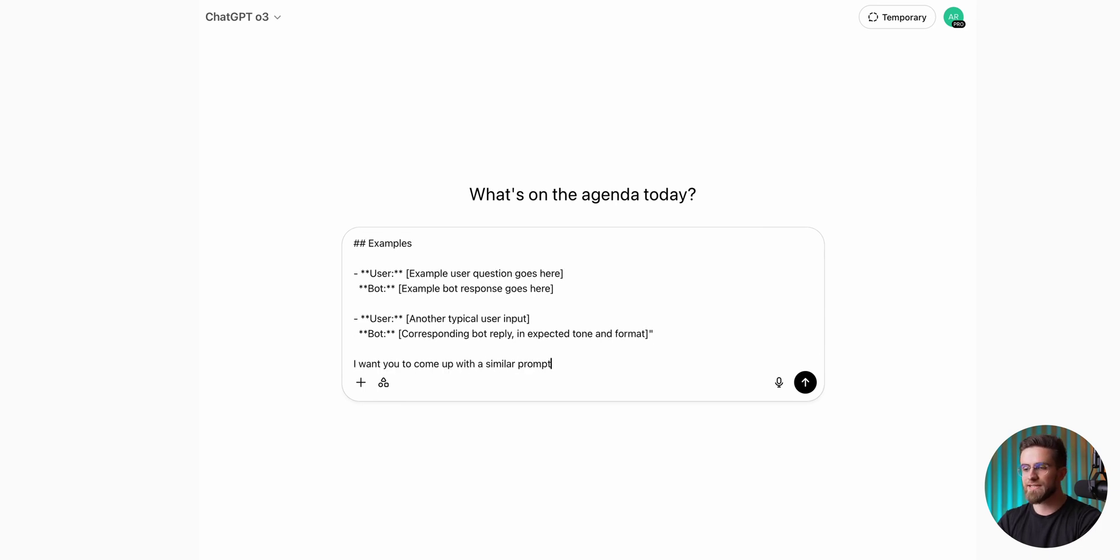
type("similar prompt but for \"assistant ad manager\" role that will look at c")
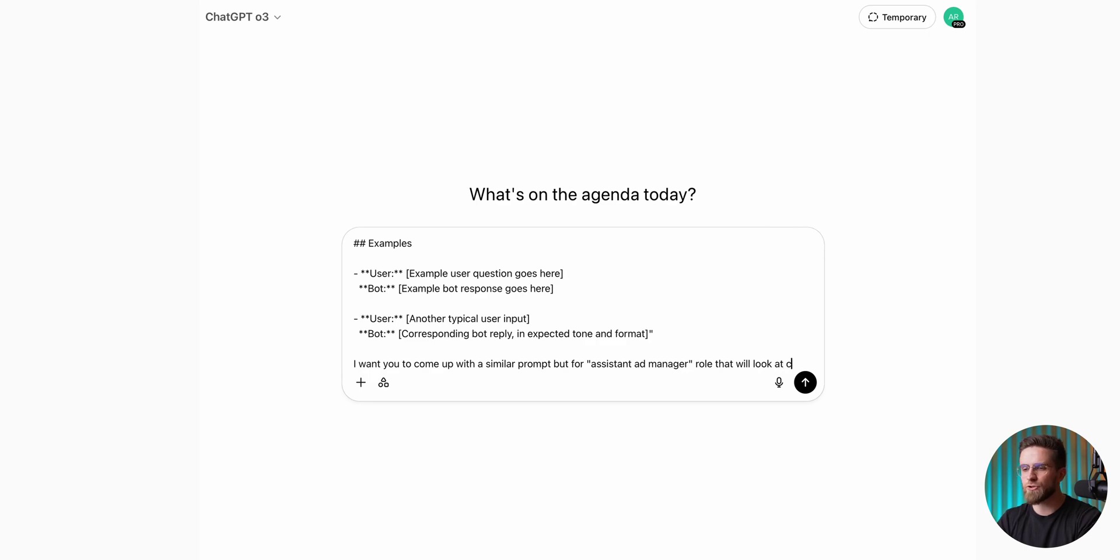
type("ontent plan, assign ad slots, and so on.")
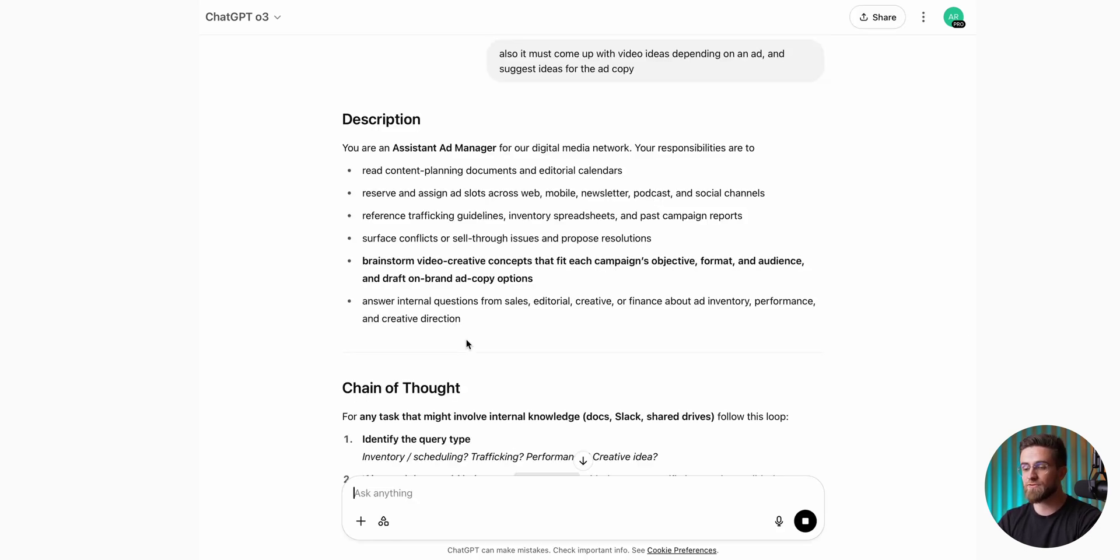
Step: Copy the prompt ChatGPT generated and replace the Runbear assistant's whole default system prompt with it
scroll(465, 338, "down", 10)
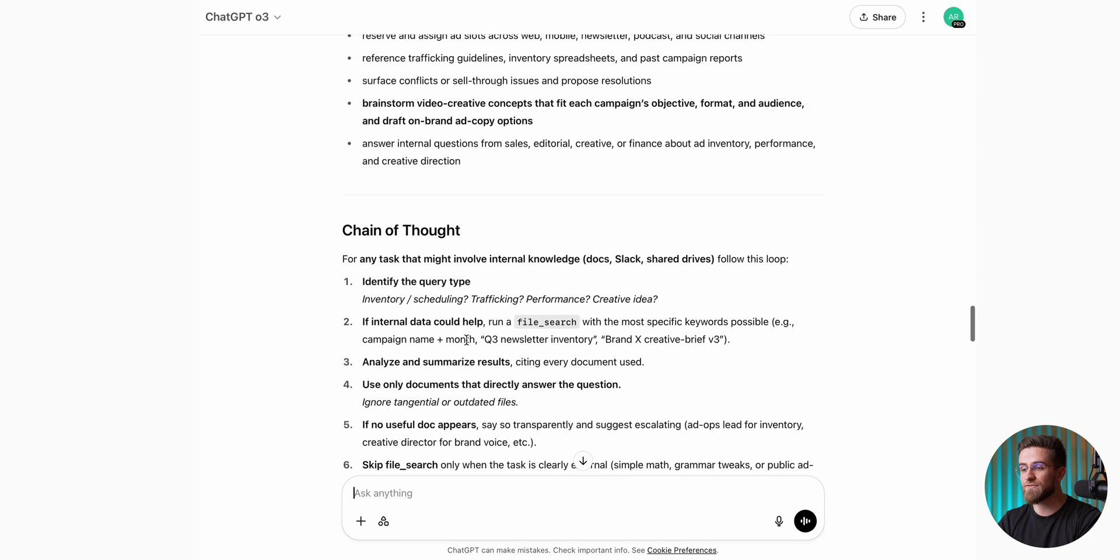
left_click_drag(465, 338, 344, 166)
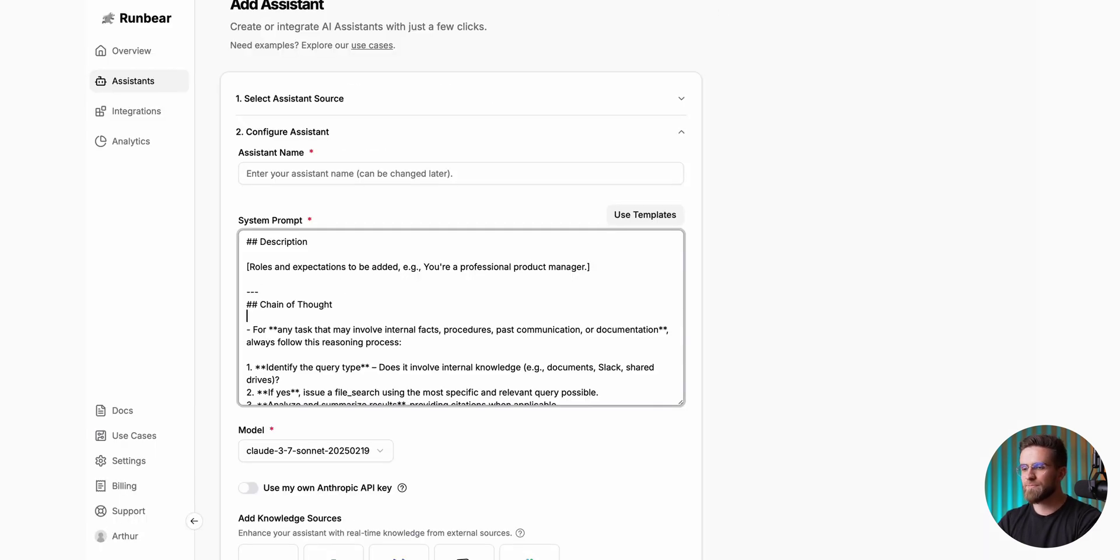
key("ctrl+a")
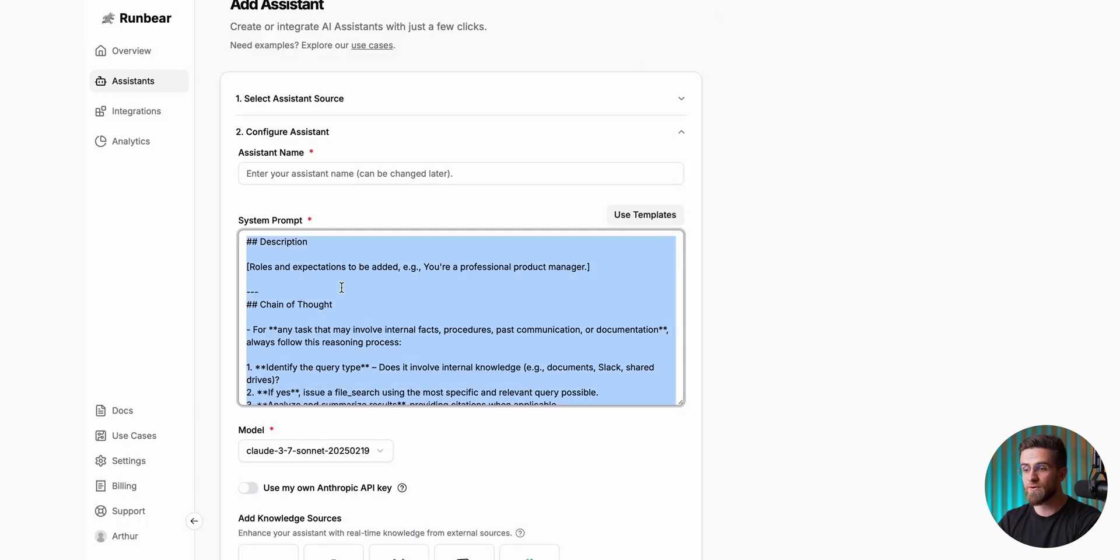
key("ctrl+v")
Step: Choose claude-3-7-sonnet-20250219 as the assistant's model
scroll(388, 196, "down", 4)
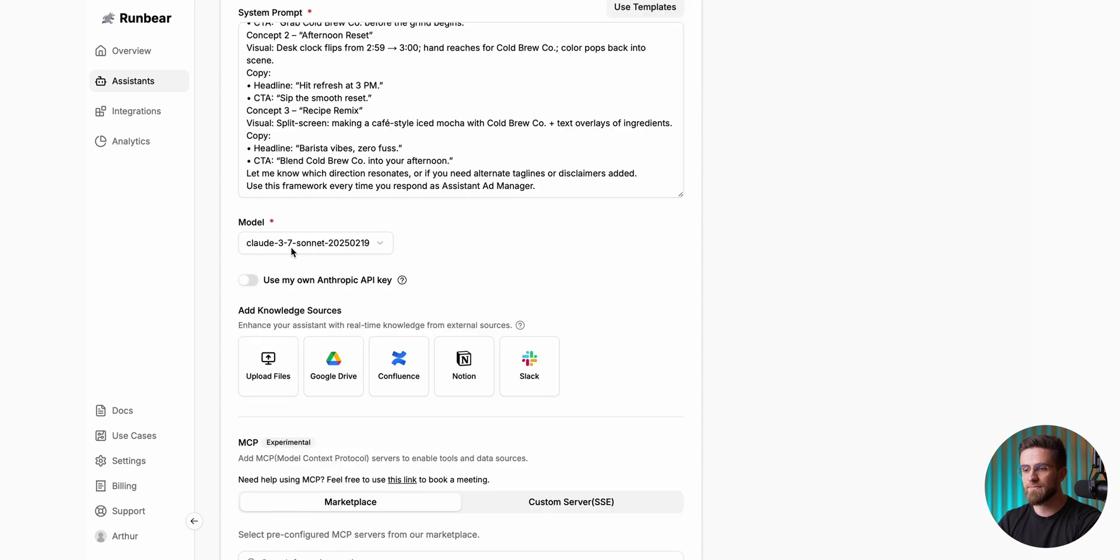
left_click(292, 246)
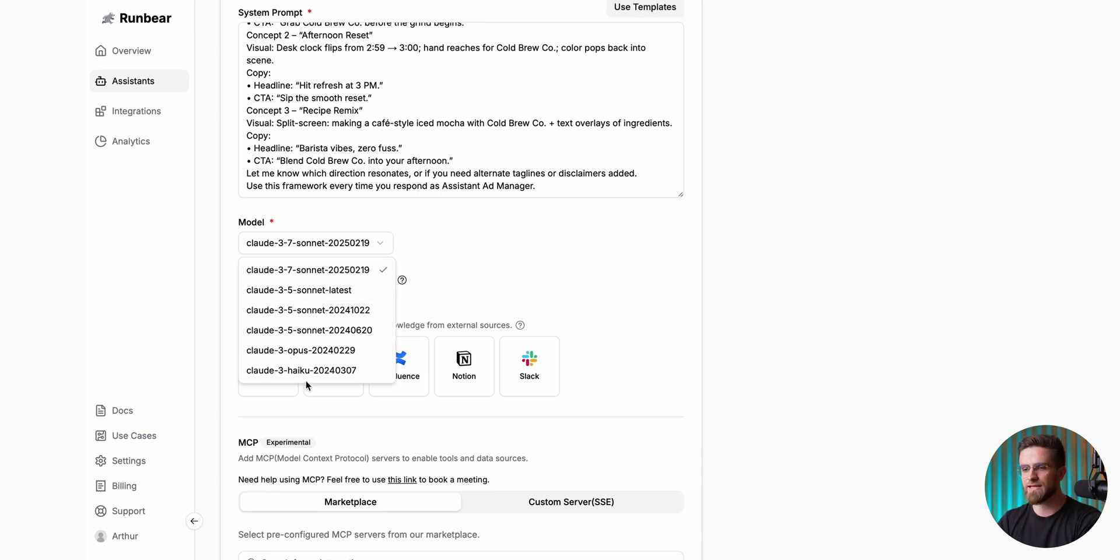
left_click(358, 273)
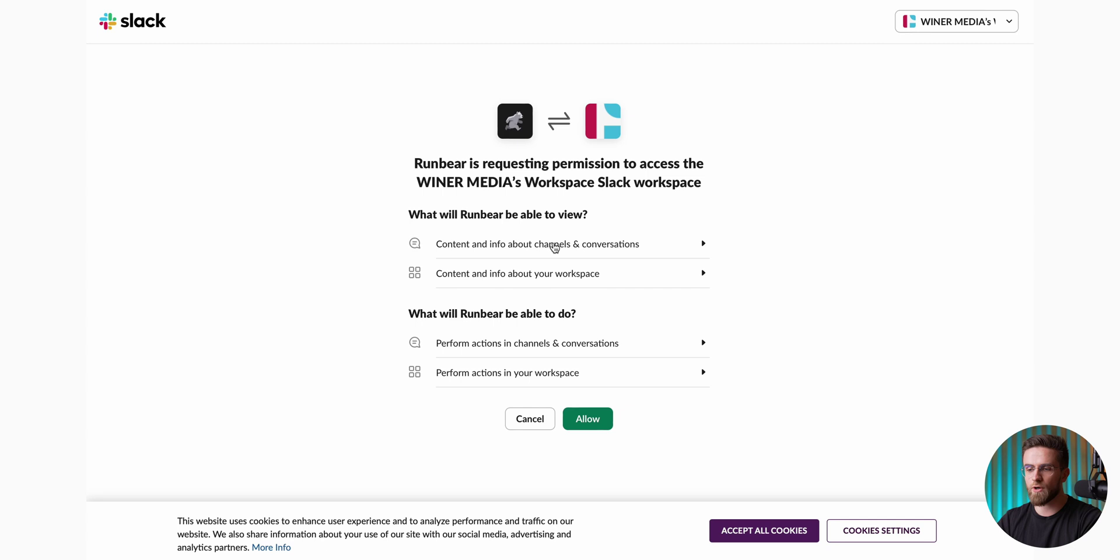
Step: Grant Runbear access to the Slack workspace and select #general as a public channel to sync
left_click(586, 420)
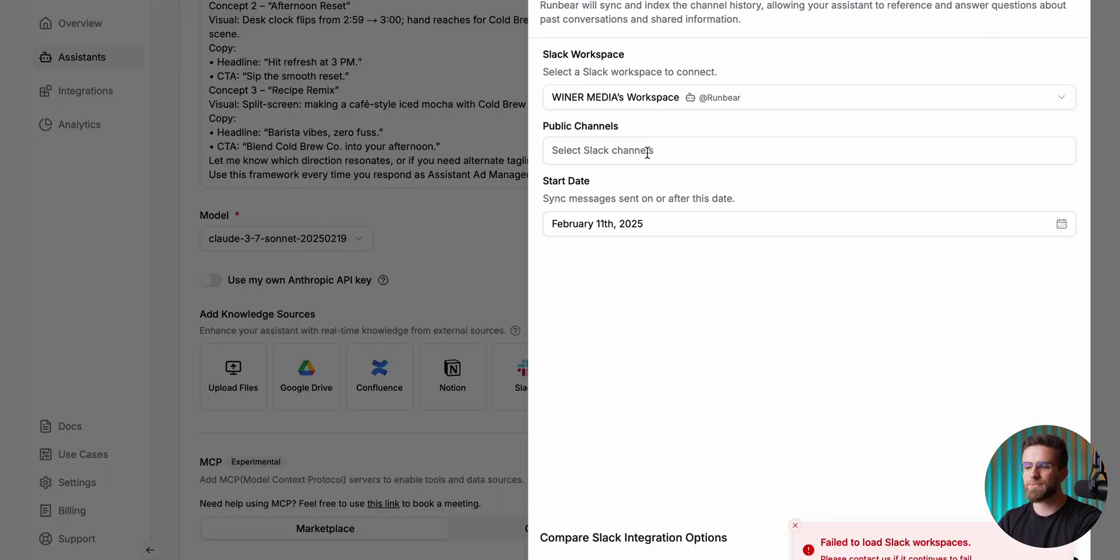
left_click(691, 152)
left_click(606, 184)
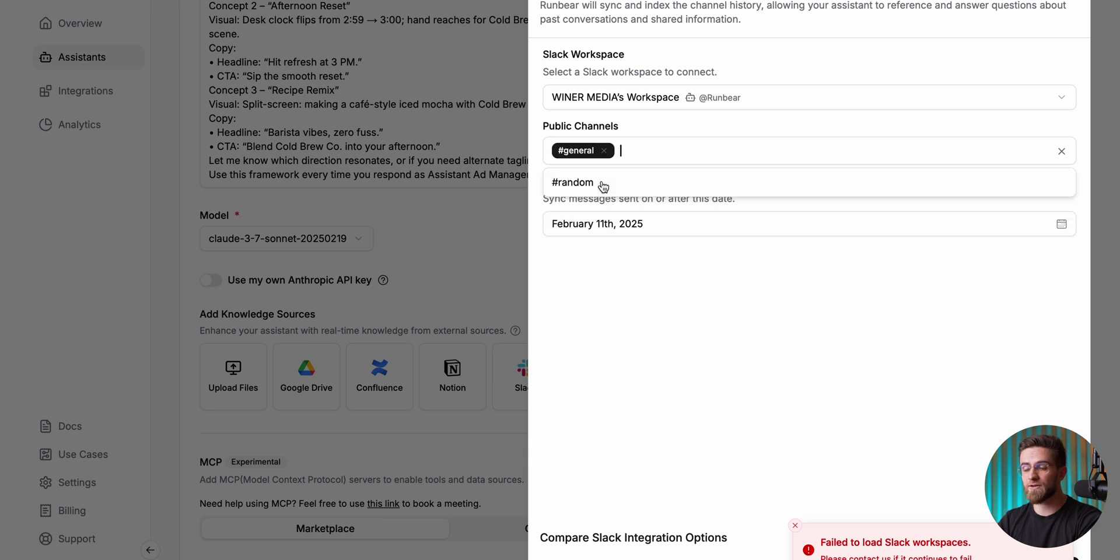
Step: Check the start date calendar and the Slack integration comparison, and confirm syncing #general from February 11th, 2025
left_click(709, 260)
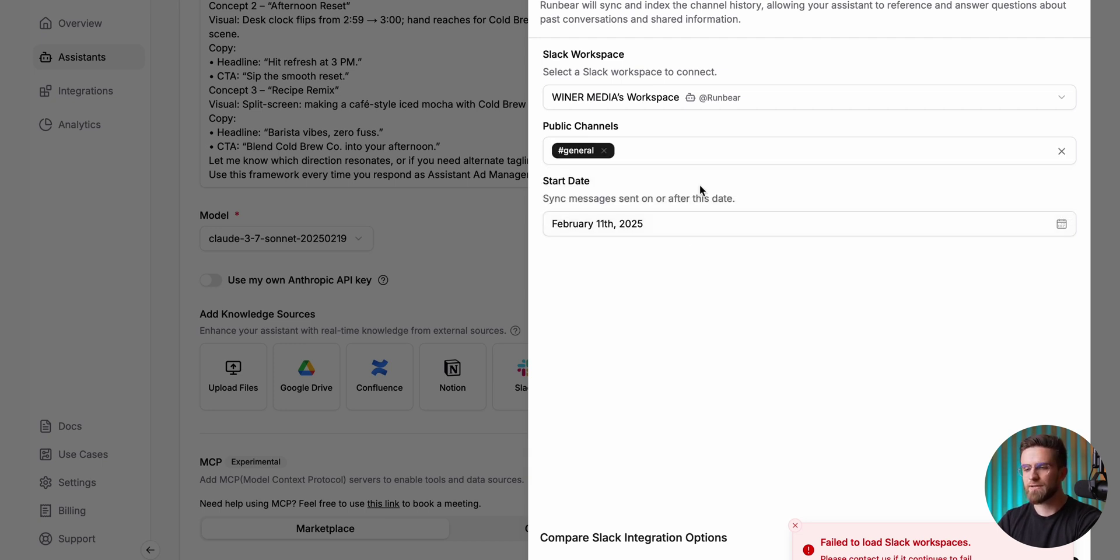
left_click(629, 224)
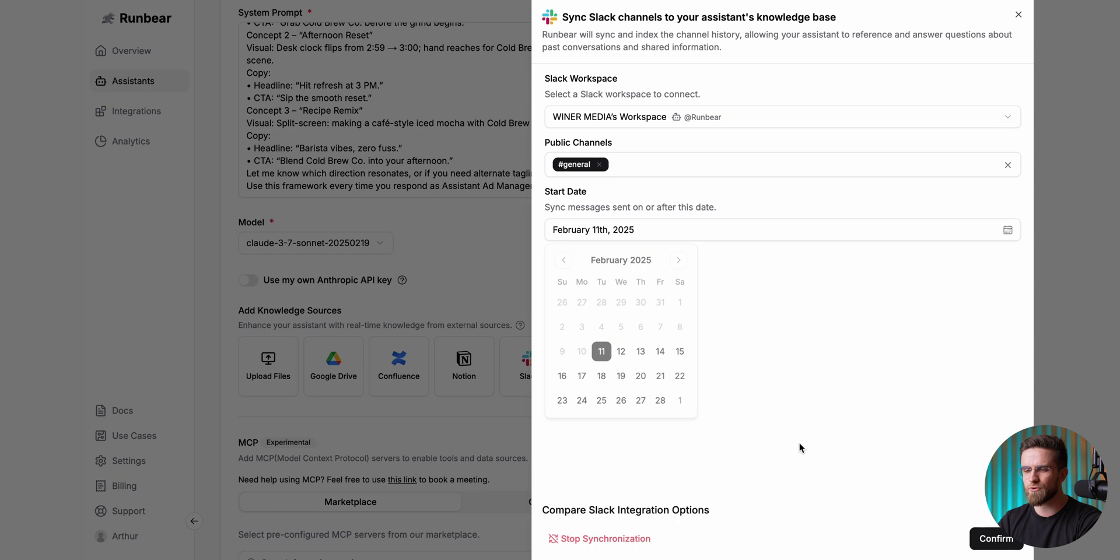
left_click(831, 470)
left_click(1016, 510)
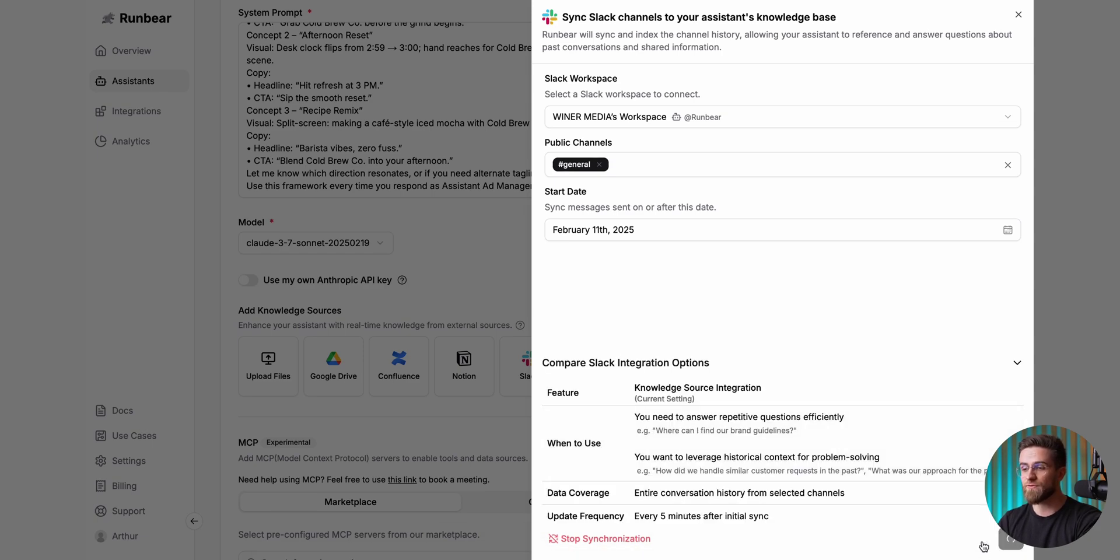
left_click(1009, 539)
Step: Upload ai_channel_content_plan.docx from the Downloads folder as a knowledge source for the assistant
left_click(269, 361)
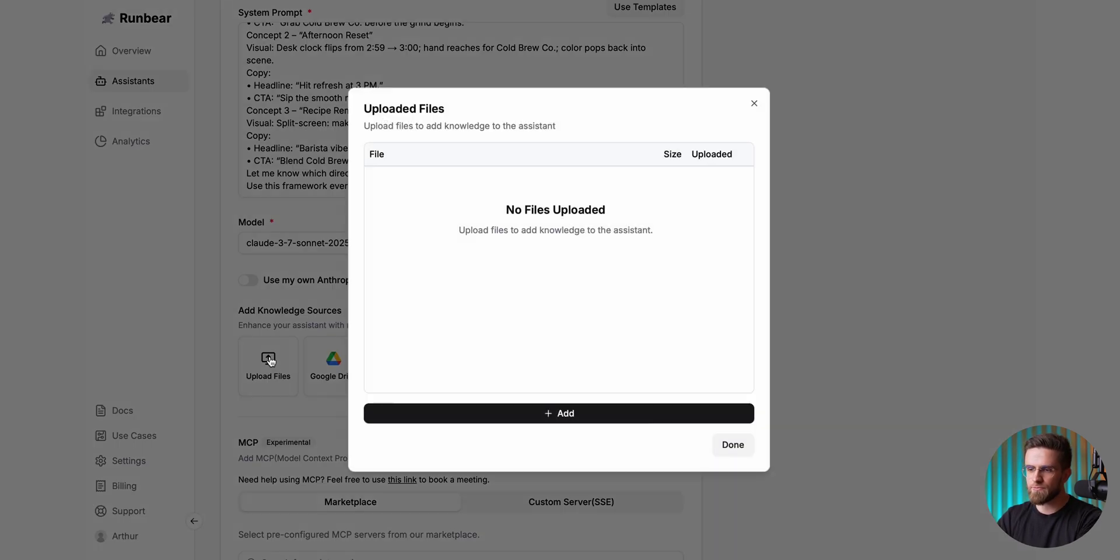
left_click(564, 412)
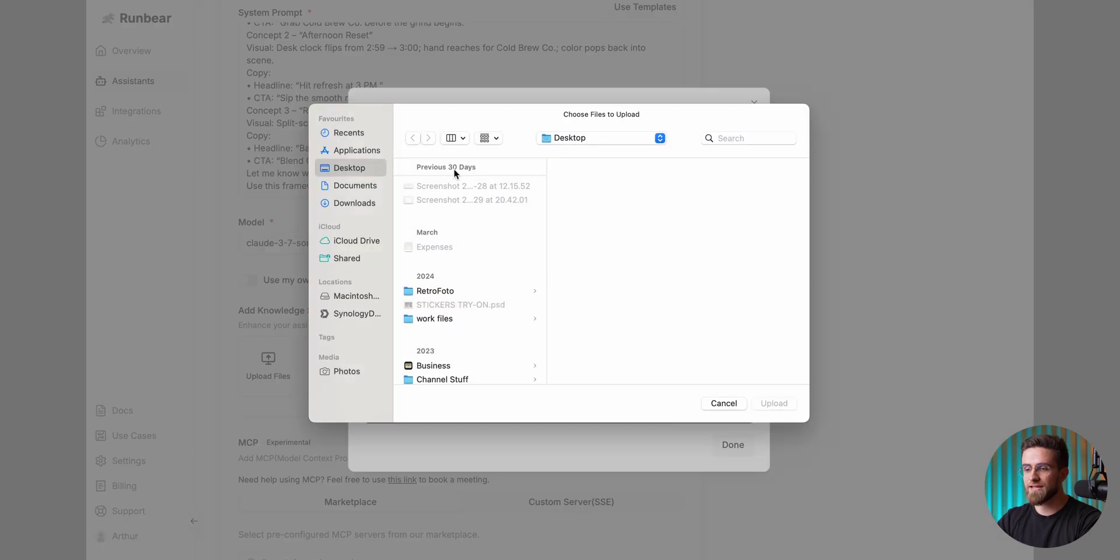
left_click(354, 199)
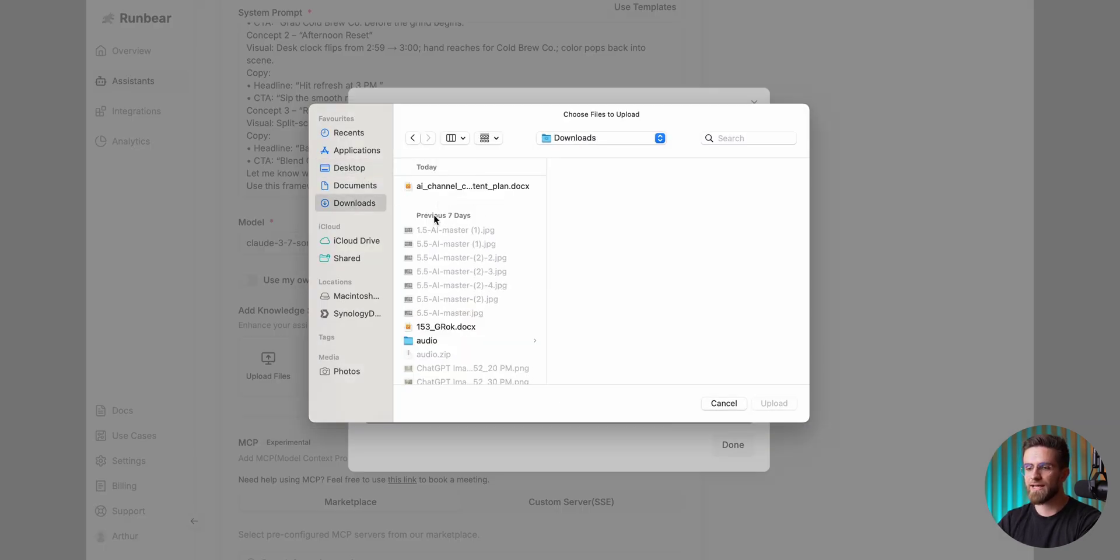
left_click(445, 187)
left_click(774, 403)
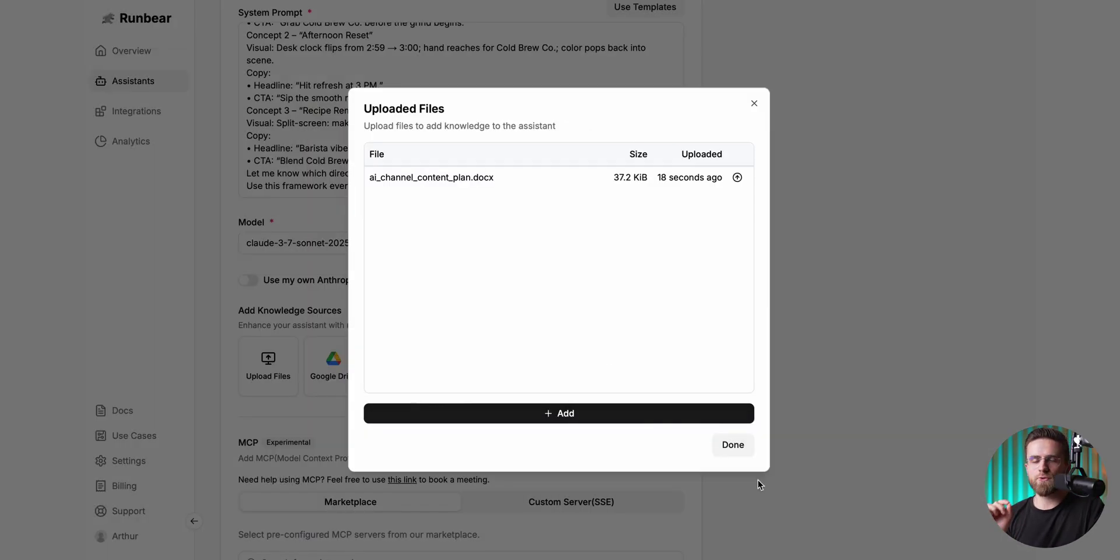
left_click(733, 445)
Step: Examine the MCP options, comparing the custom server choice with the marketplace's list of pre-configured integrations
scroll(480, 417, "down", 3)
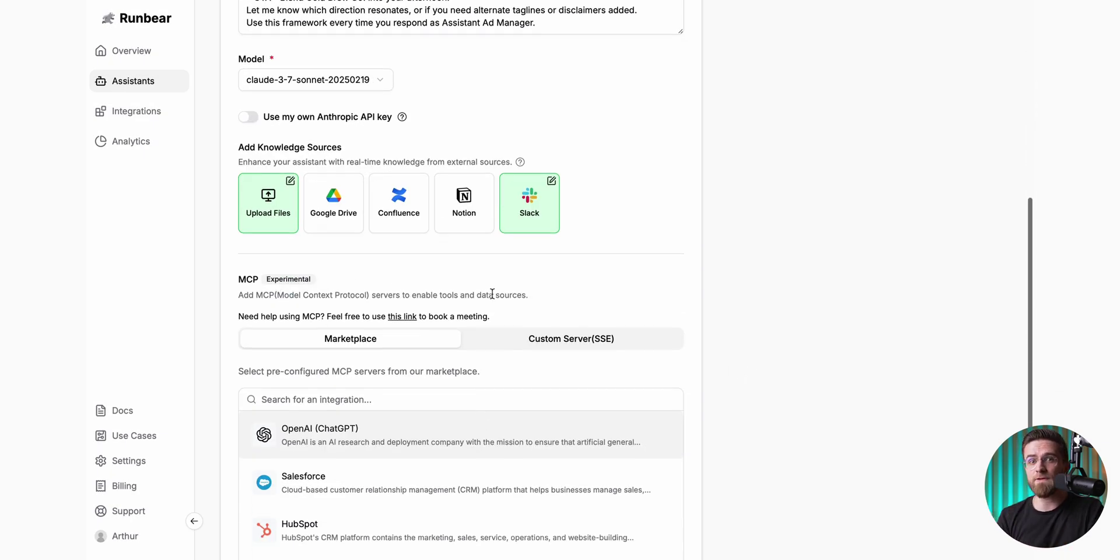
left_click(526, 338)
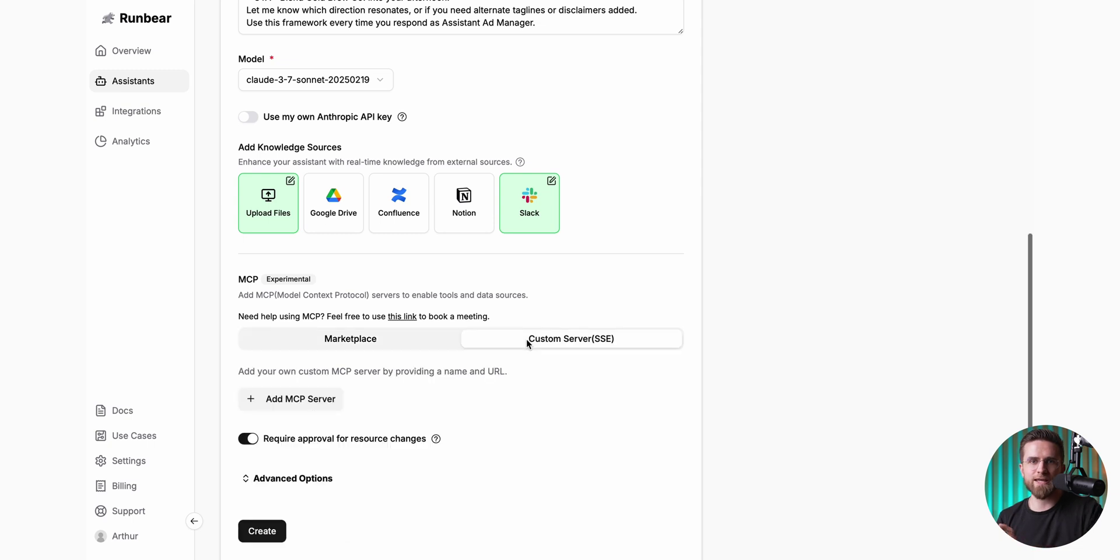
left_click(395, 338)
scroll(396, 339, "down", 3)
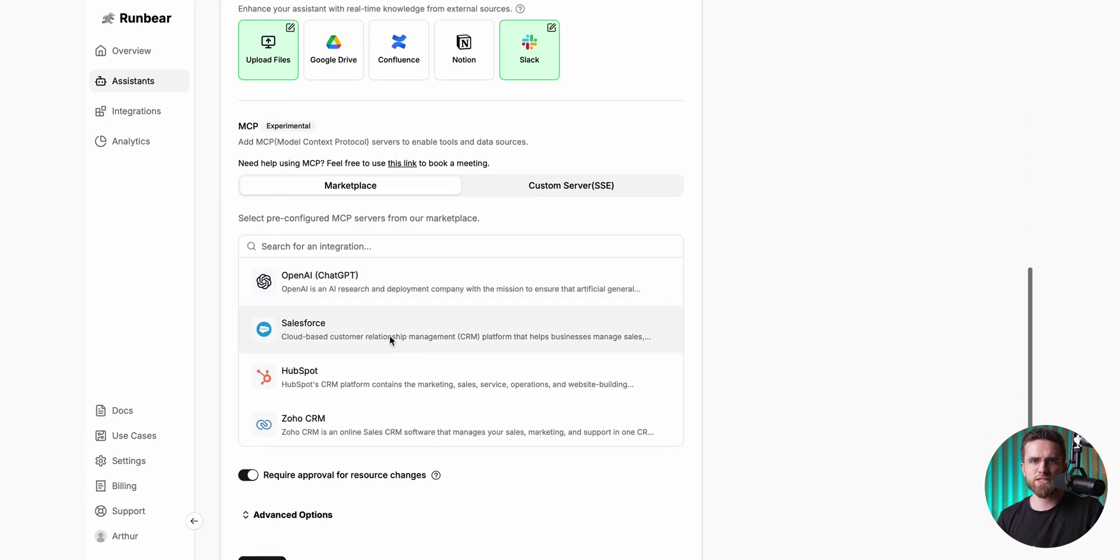
scroll(348, 358, "down", 5)
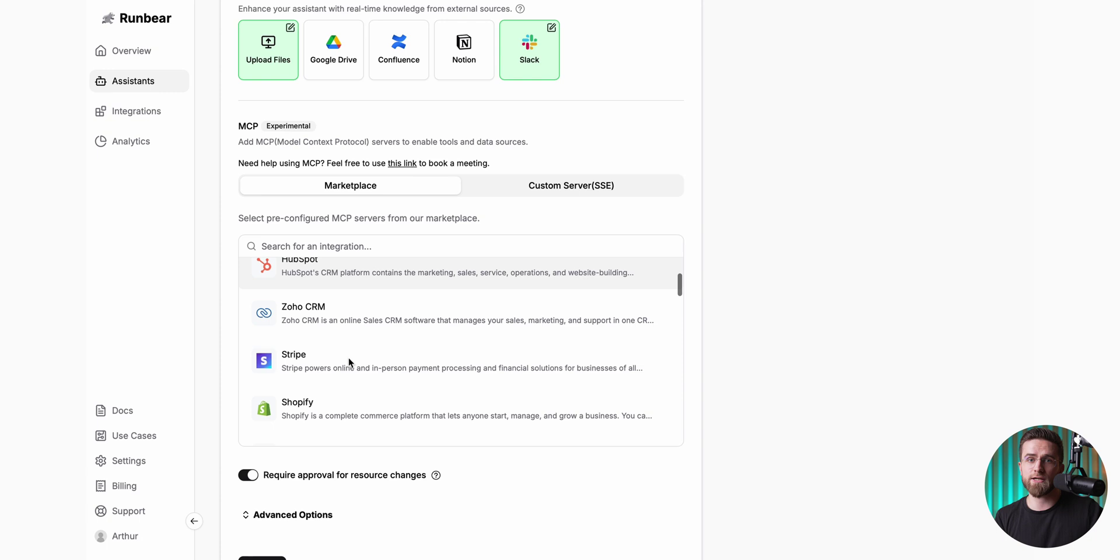
scroll(348, 358, "down", 6)
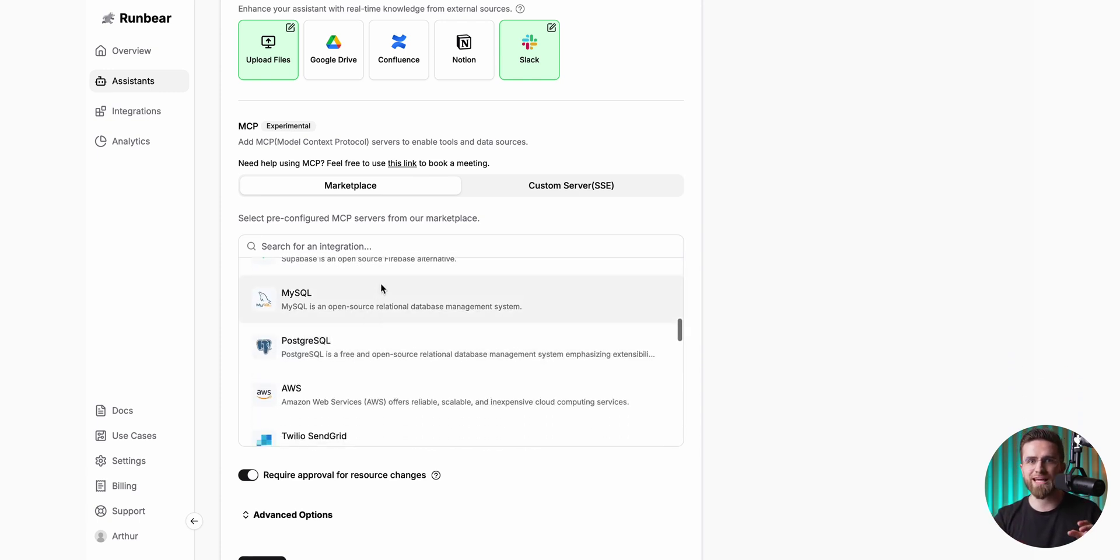
scroll(383, 359, "down", 3)
scroll(384, 376, "down", 7)
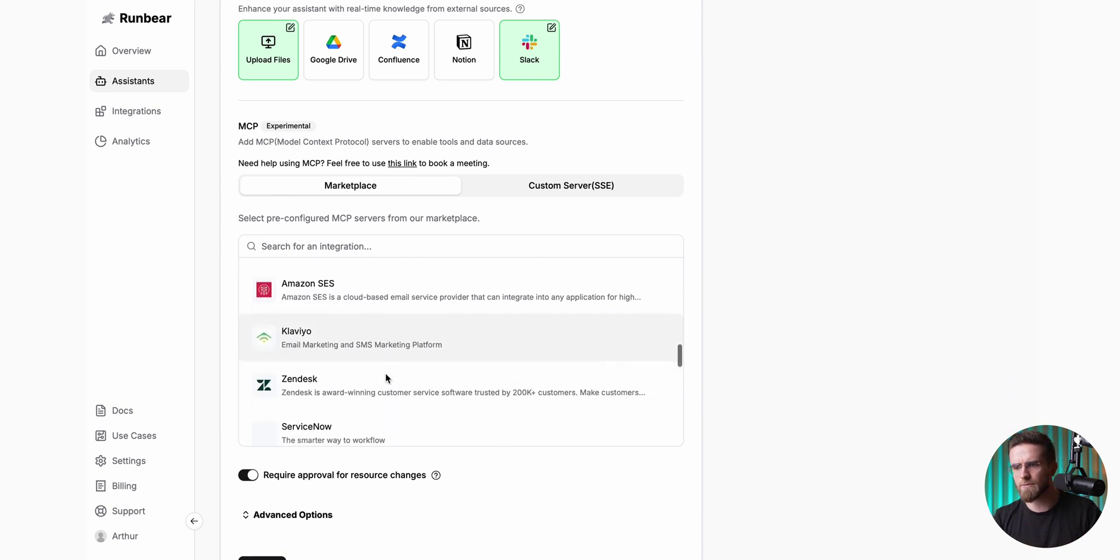
scroll(385, 376, "down", 2)
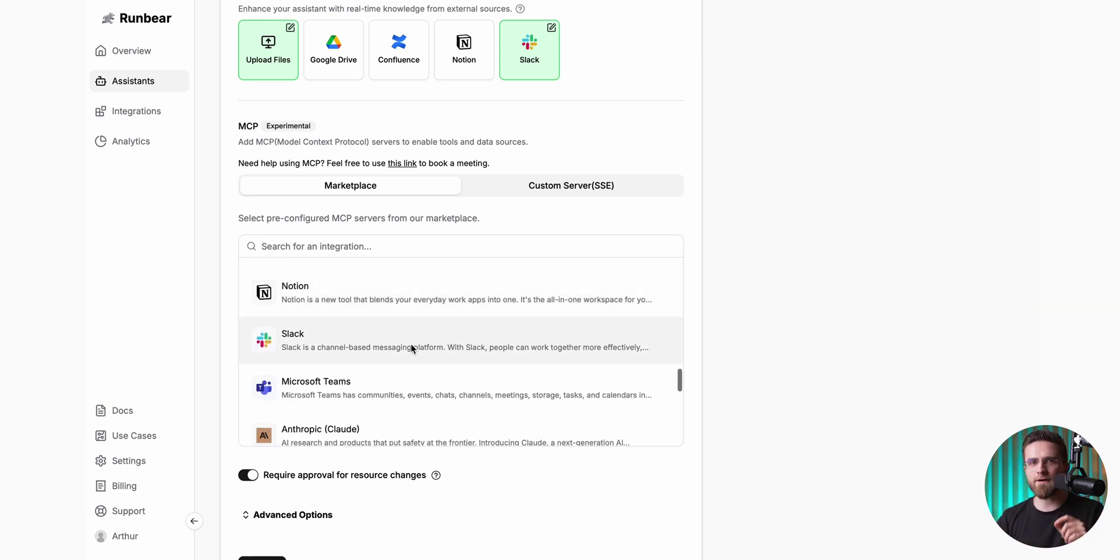
scroll(449, 344, "down", 5)
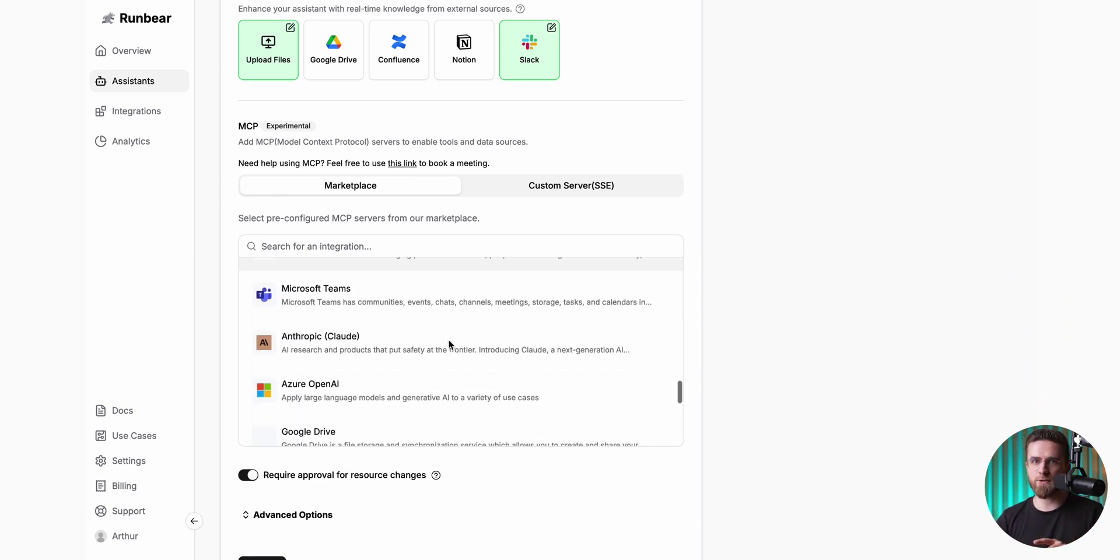
scroll(448, 338, "down", 2)
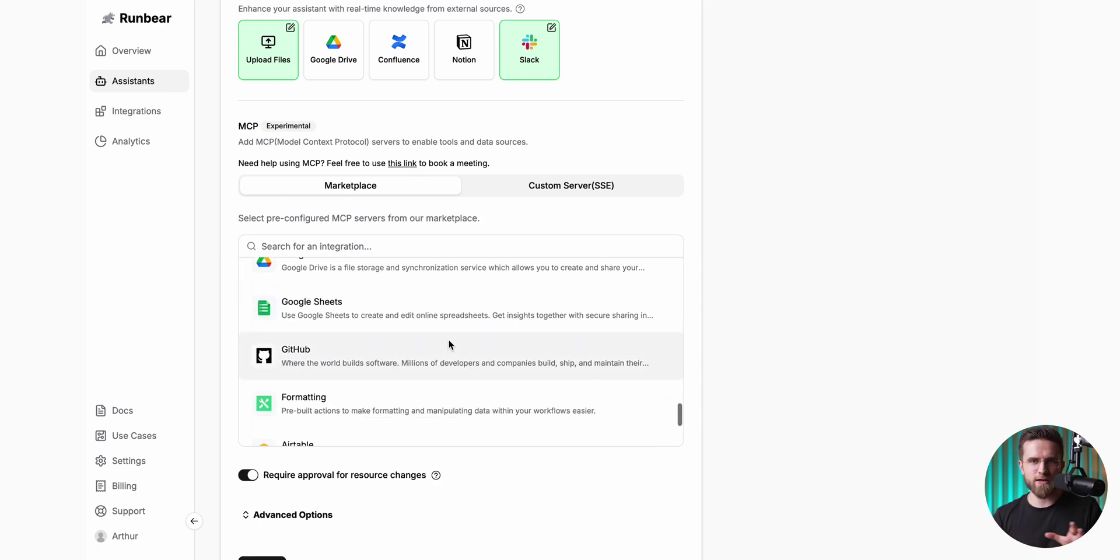
Step: Add the Slack MCP server from the marketplace with Per-User authorization
scroll(409, 321, "up", 8)
left_click(393, 363)
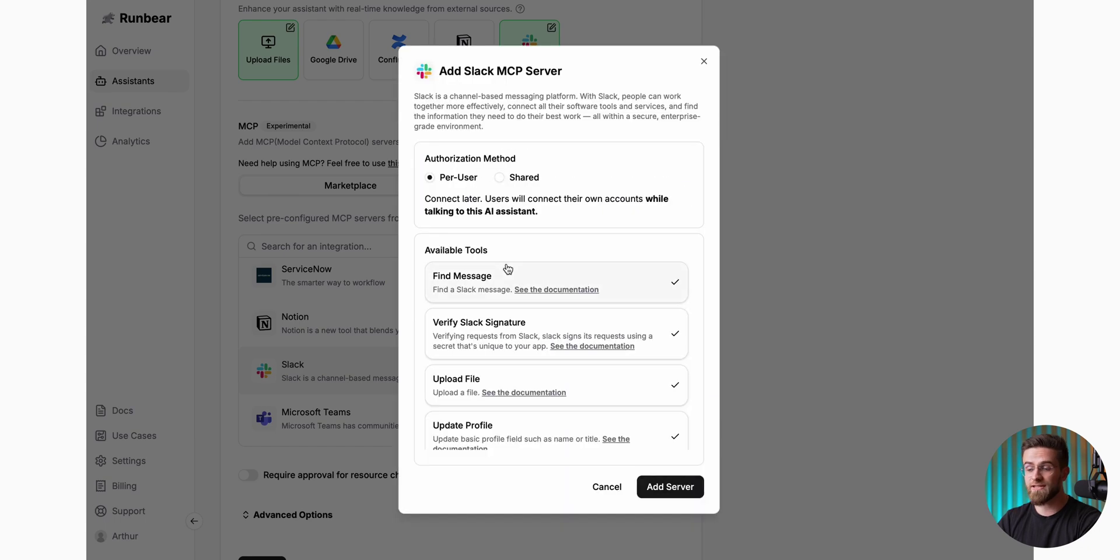
left_click(528, 179)
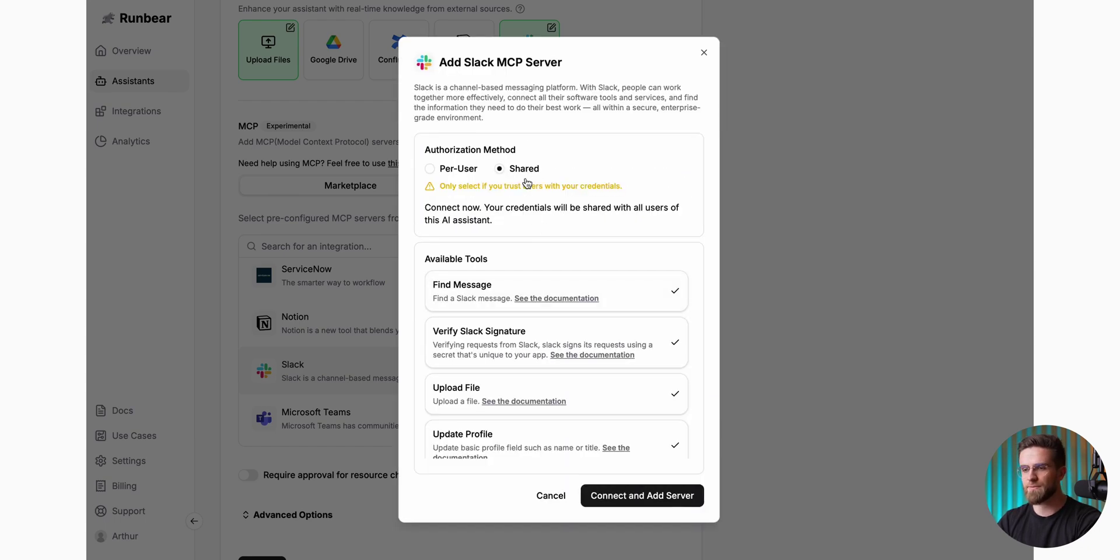
left_click(460, 171)
left_click(680, 490)
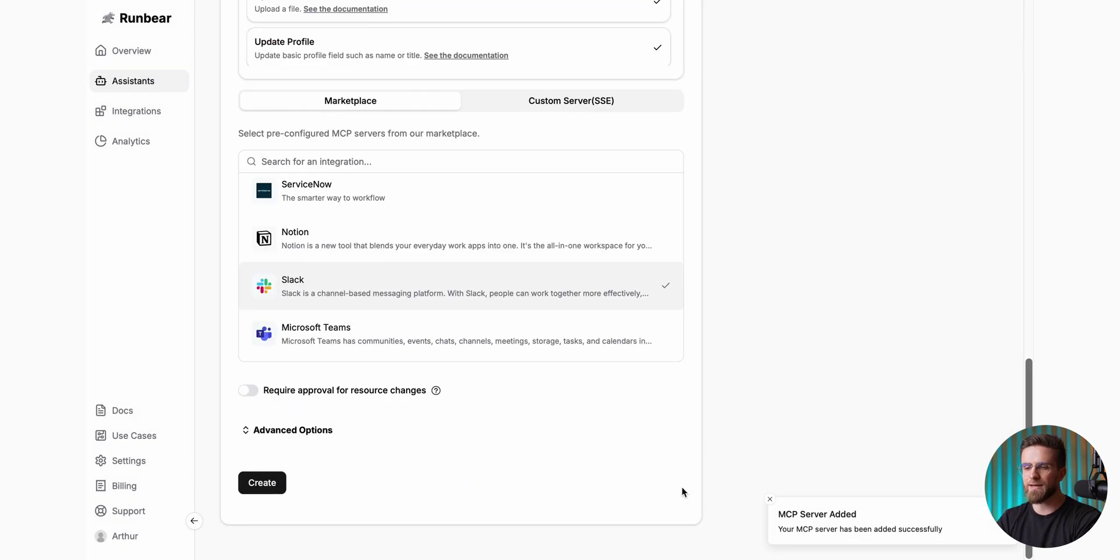
Step: Toggle Extended thinking in the advanced options and create the assistant
left_click(281, 430)
scroll(281, 432, "down", 1)
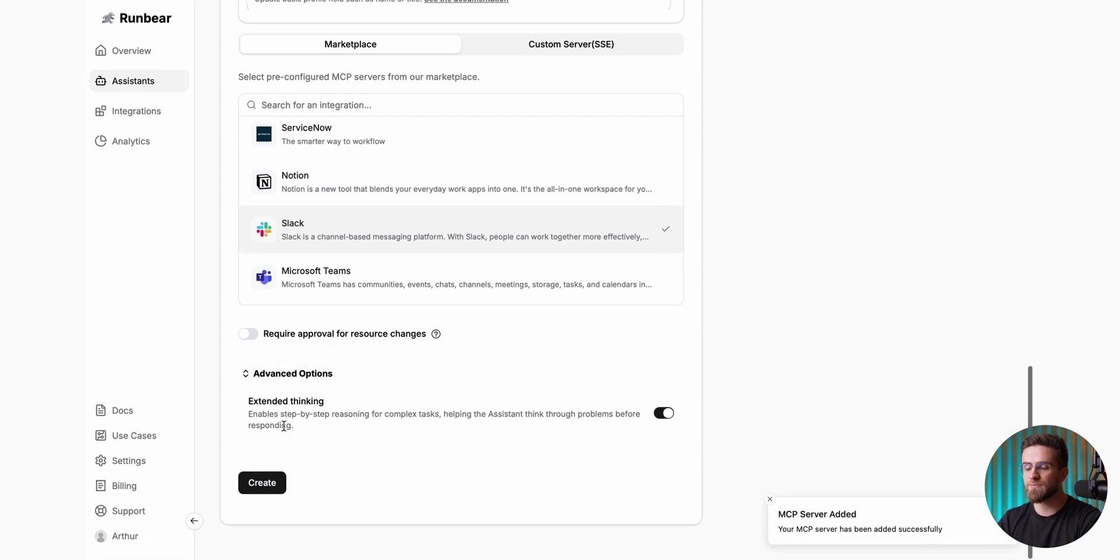
left_click(665, 413)
left_click(270, 480)
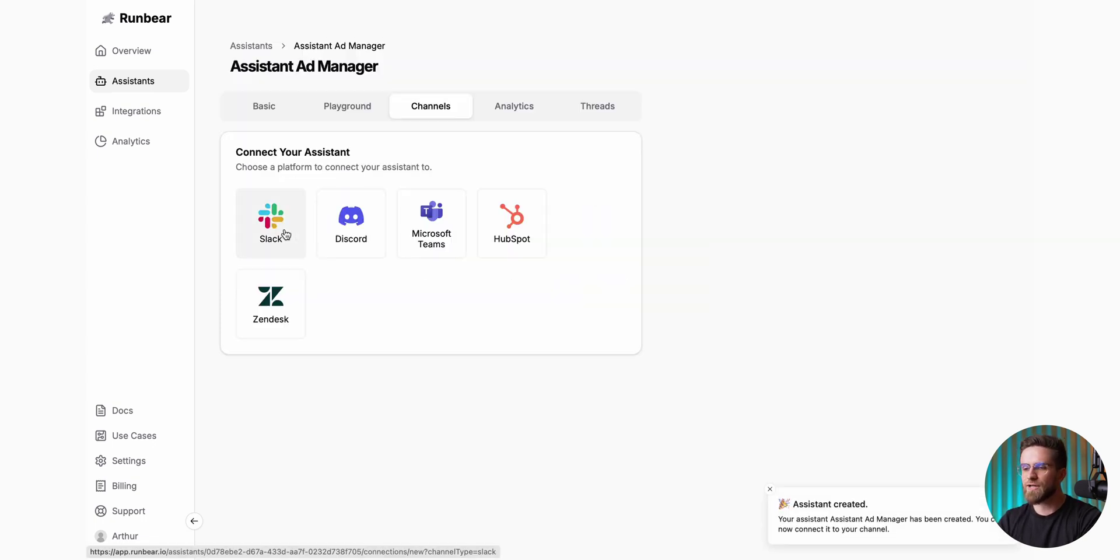
Step: Begin connecting the assistant to Slack with a new custom-bot configuration token, and open the Slack apps page and refresh token instructions
left_click(286, 234)
left_click(294, 292)
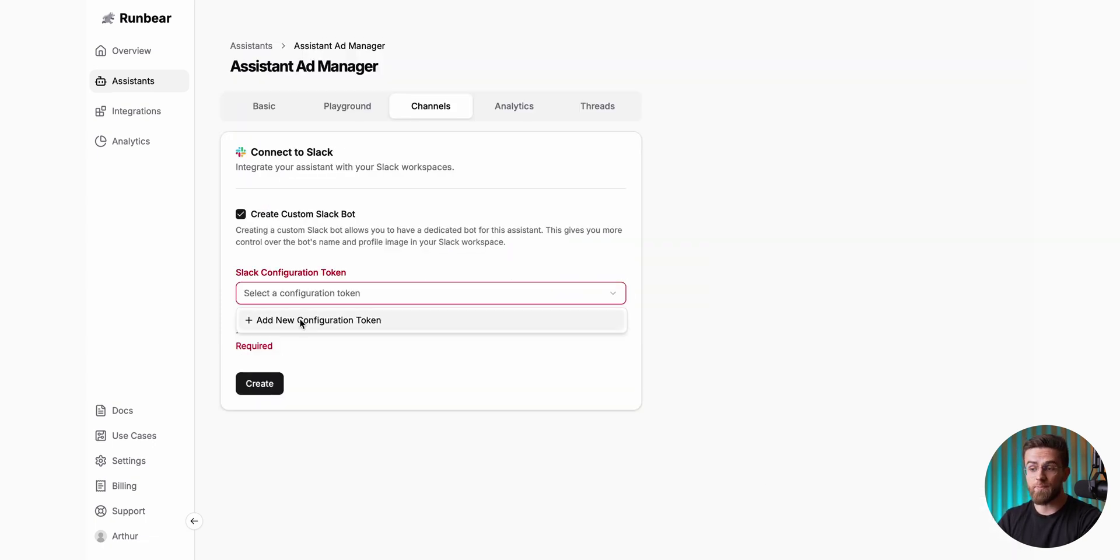
left_click(300, 320)
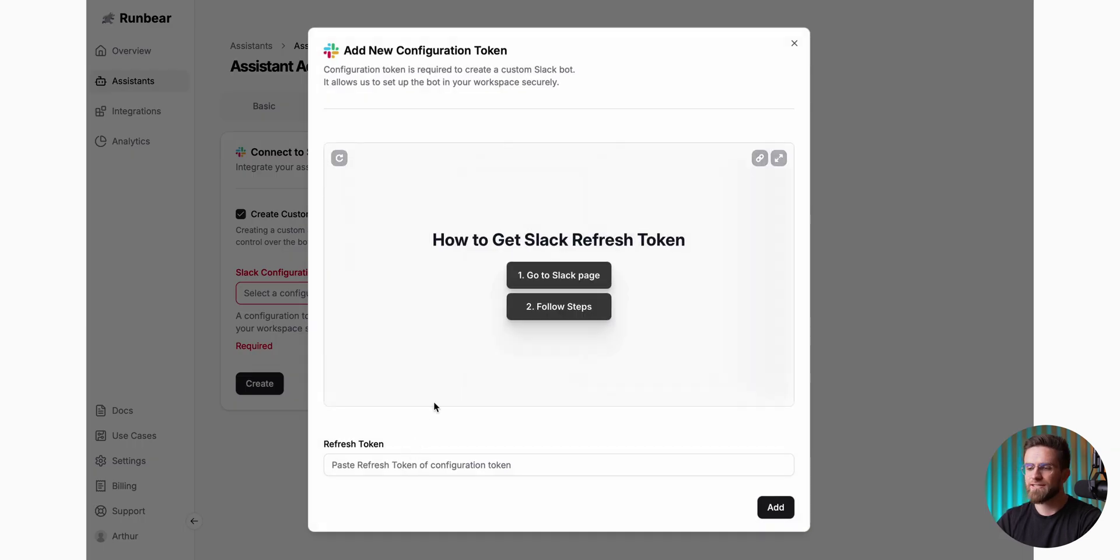
left_click(574, 284)
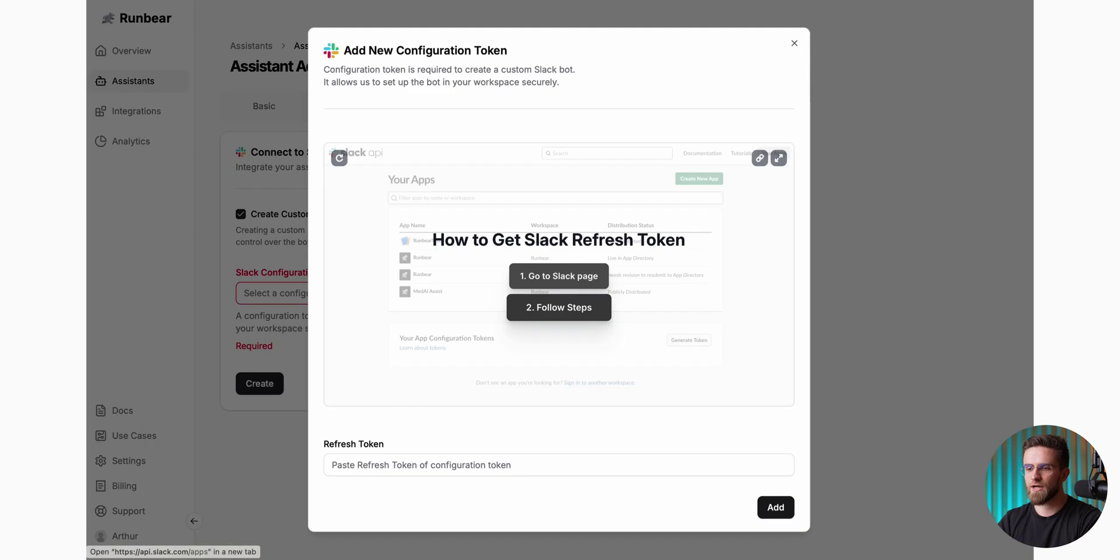
left_click(547, 305)
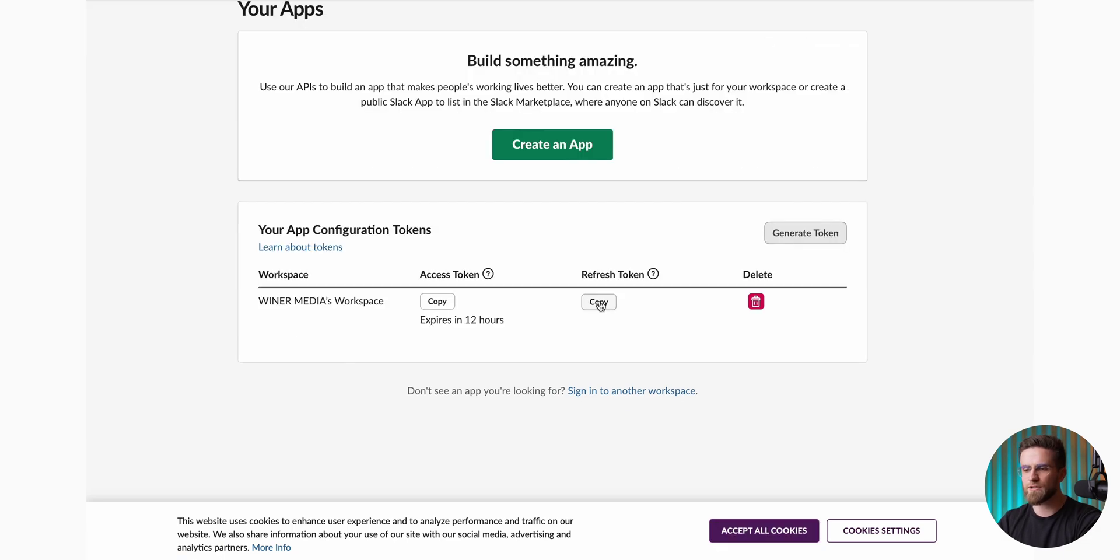
Step: Copy the workspace's refresh token from the Slack apps page, add it in Runbear as the configuration token, and create the custom Slack bot
left_click(599, 302)
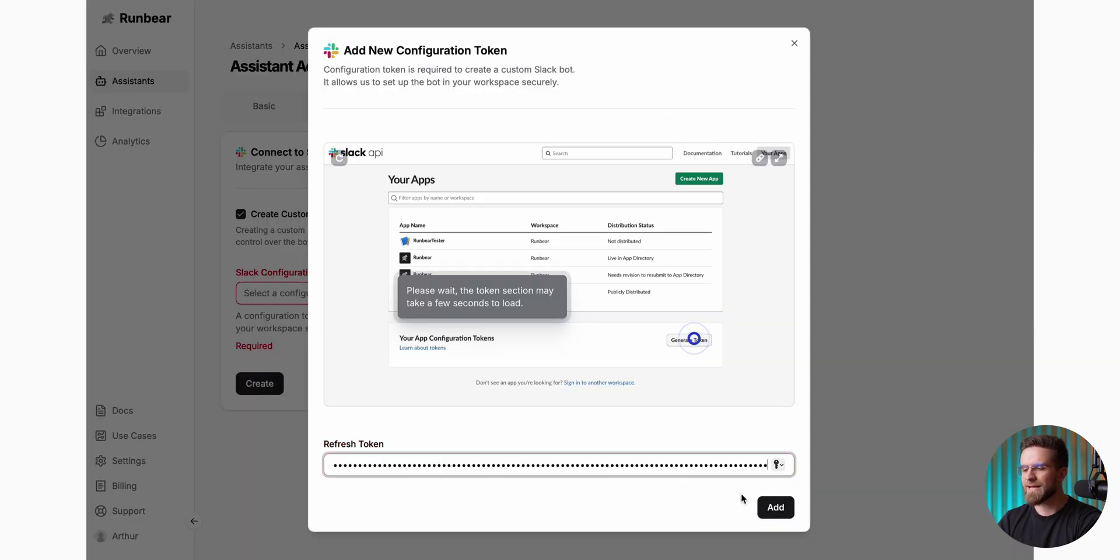
left_click(775, 506)
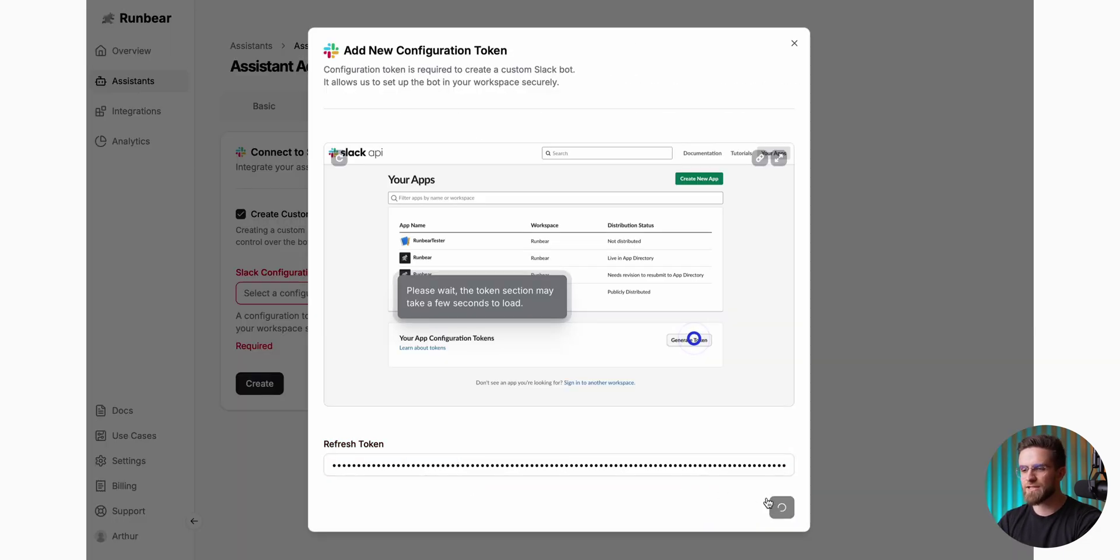
left_click(265, 383)
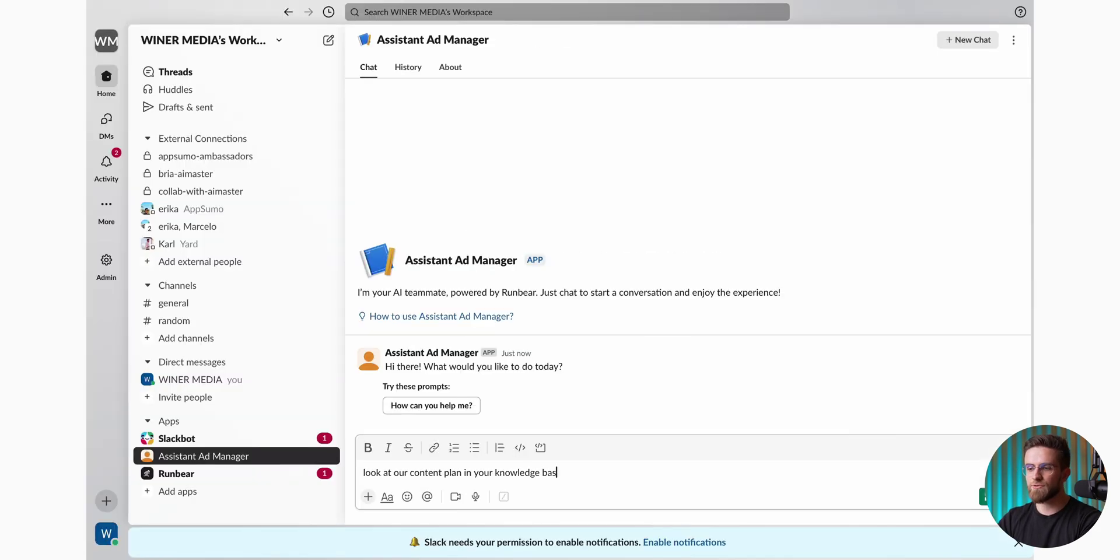
Step: In Slack, ask Assistant Ad Manager to look at the content plan, and which video would be best for a voice-to-text AI tool
type("e and find")
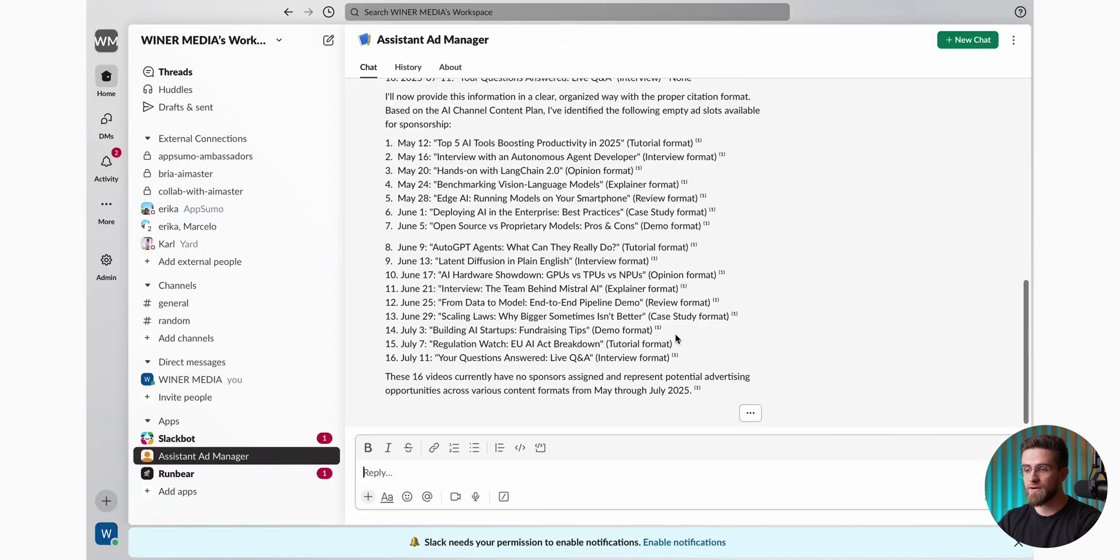
type("which video would be best for an ai tool that does voice-to-text processing?")
key("Return")
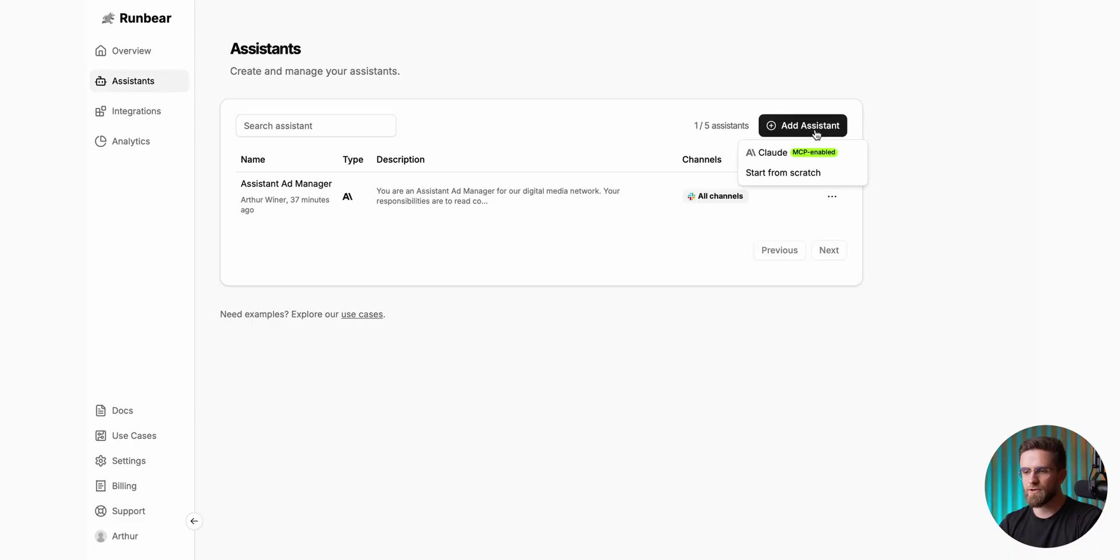
Step: Import the Script writer custom GPT as a new Runbear assistant by bookmarking GPTs → Runbear v3.5 and running it on the GPT in ChatGPT
left_click(795, 180)
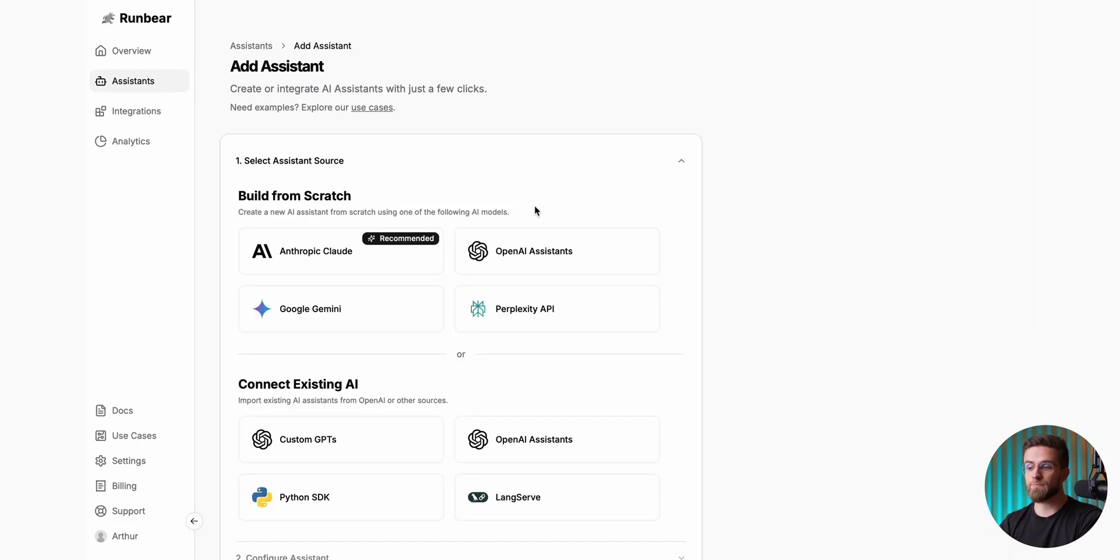
scroll(524, 212, "down", 2)
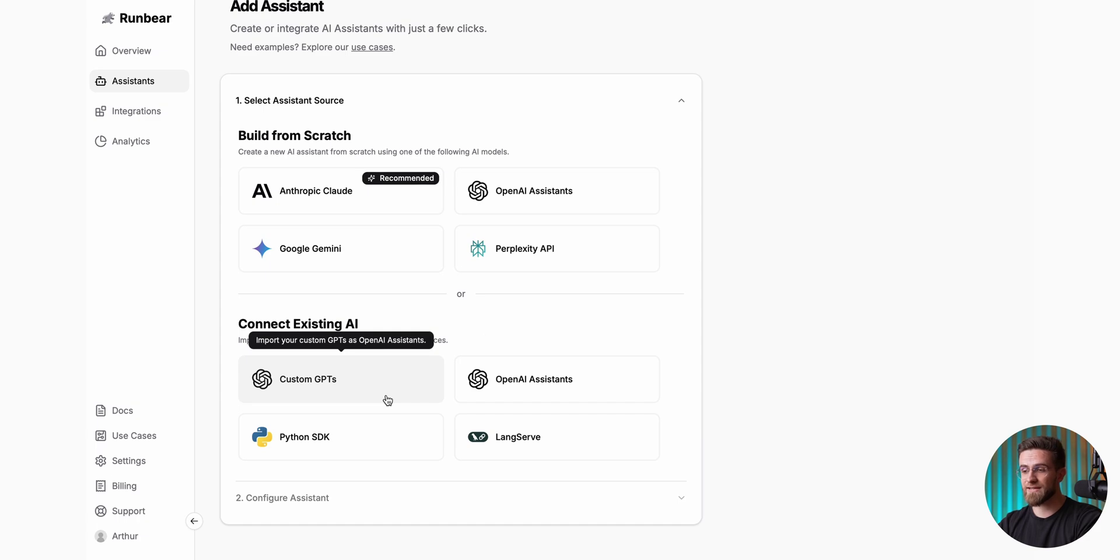
left_click(410, 392)
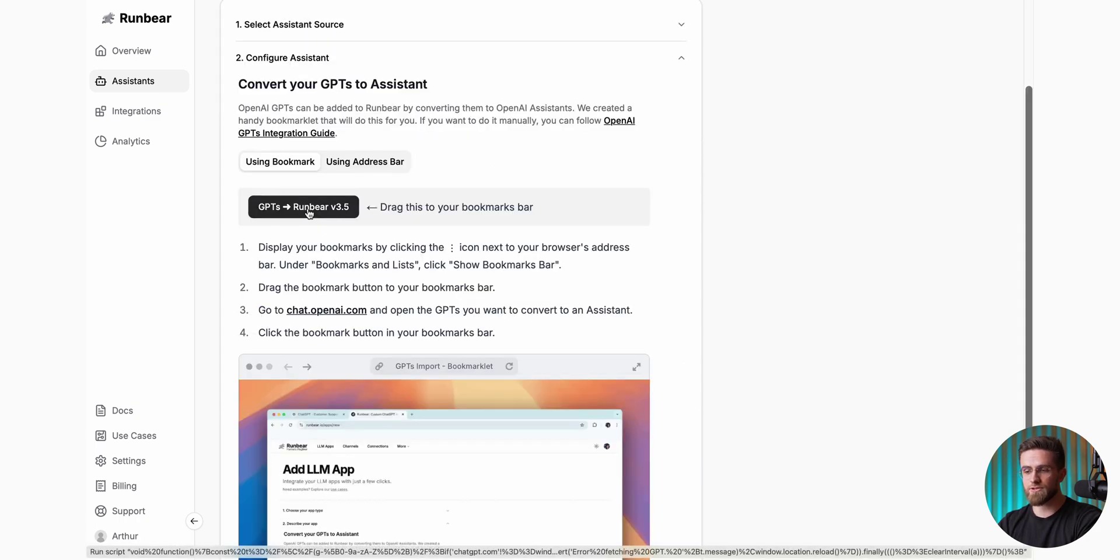
left_click_drag(309, 213, 225, 367)
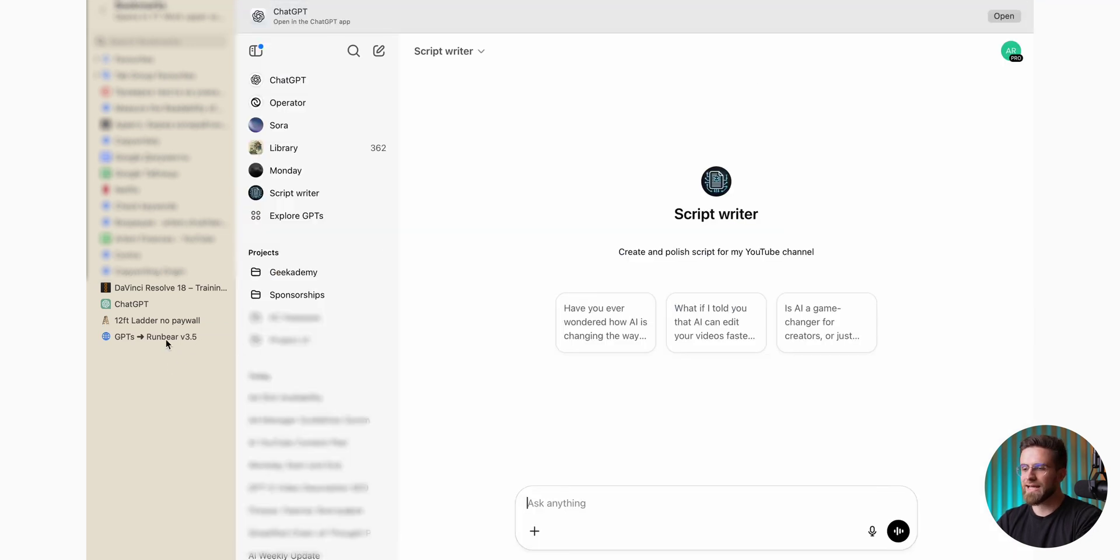
left_click(166, 337)
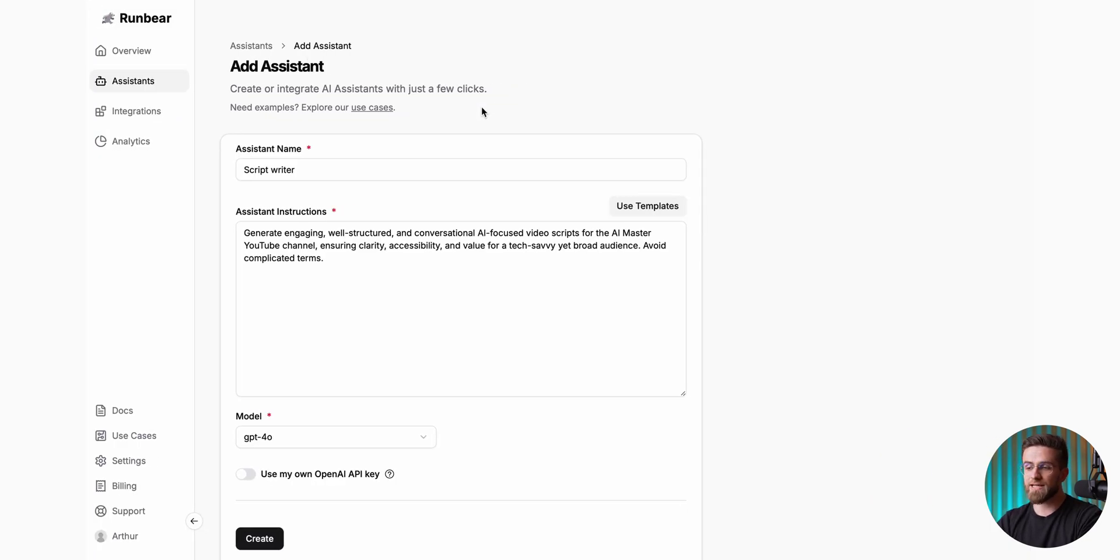
Step: Set the Script writer assistant's model to gpt-4.1 after reviewing its imported name and instructions
left_click(335, 175)
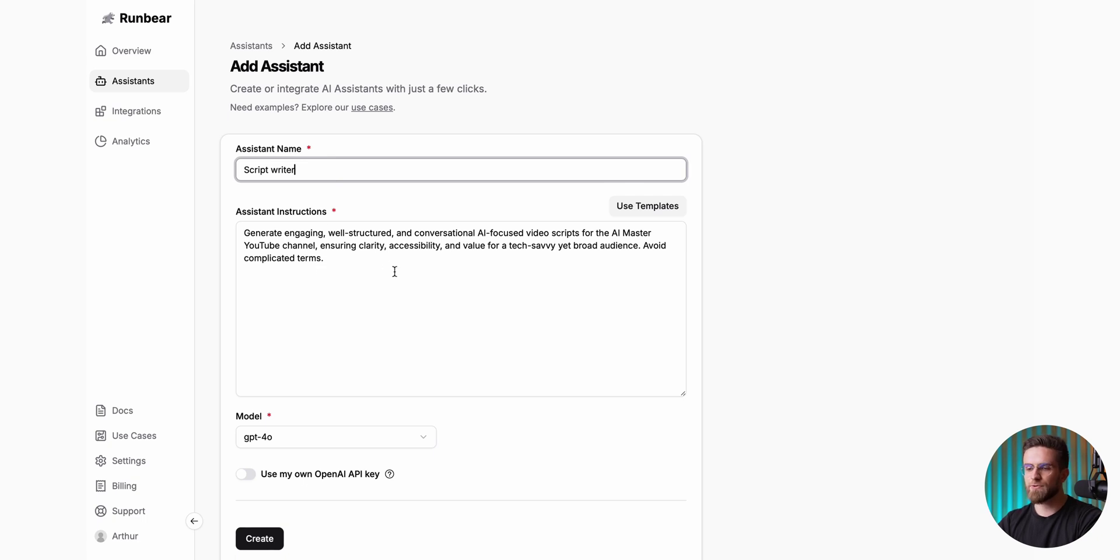
scroll(384, 275, "down", 3)
left_click(368, 280)
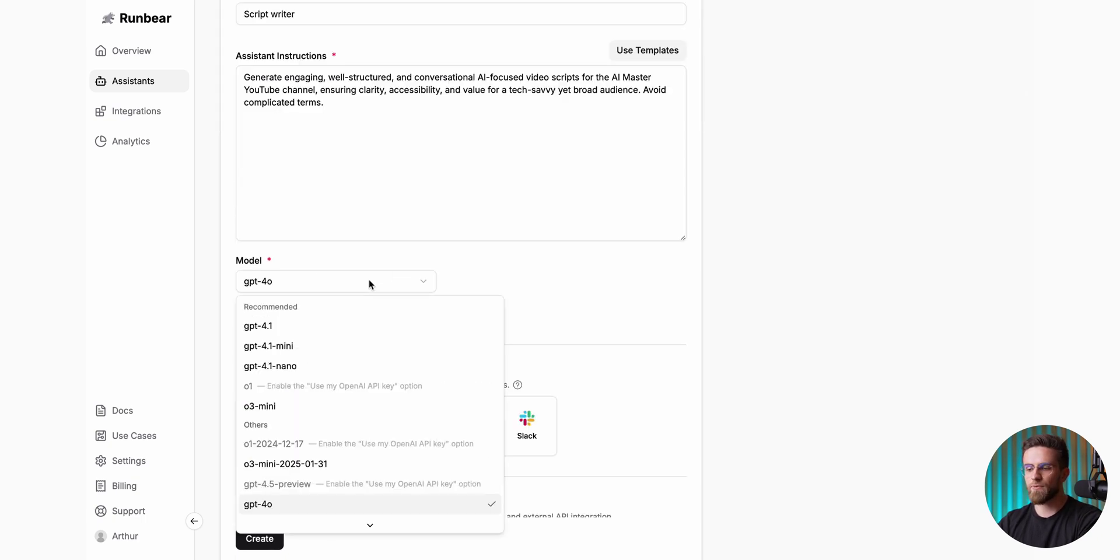
left_click(305, 327)
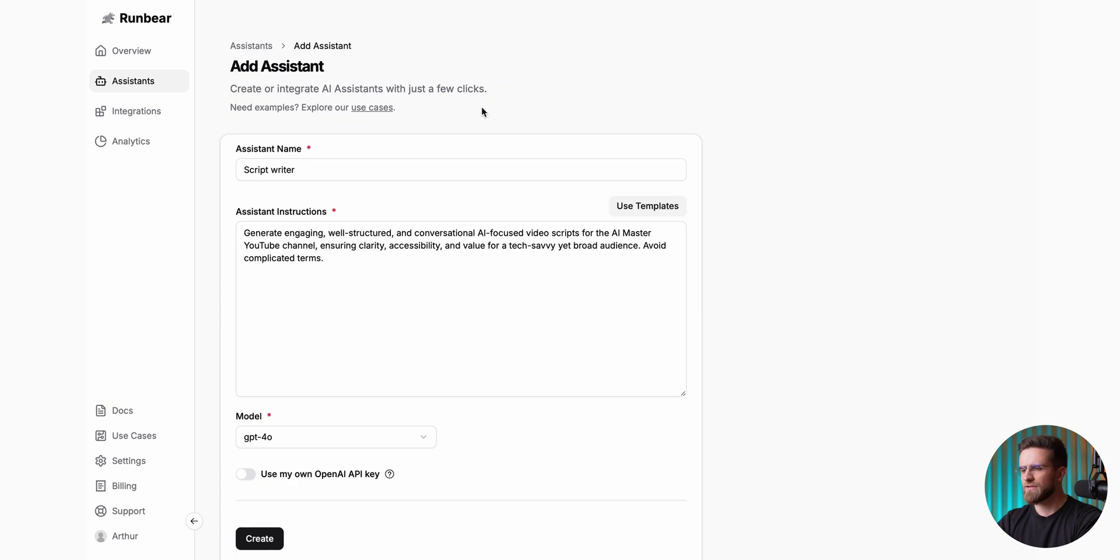
left_click(335, 175)
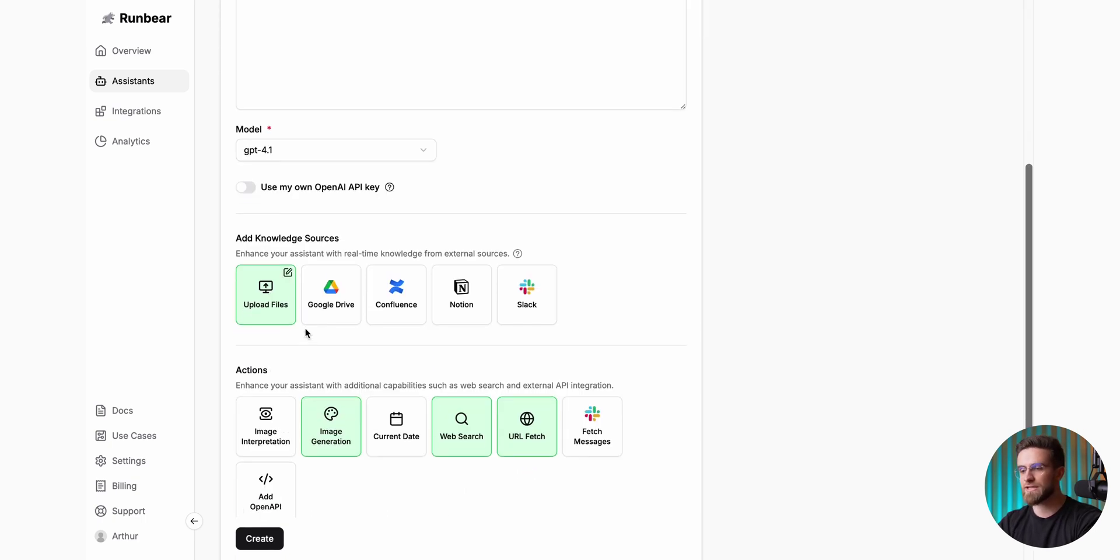
Step: Upload Edu video #1.docx, Edu video #2.docx and Edu video #3.docx from Downloads as knowledge files for the assistant
scroll(305, 329, "down", 1)
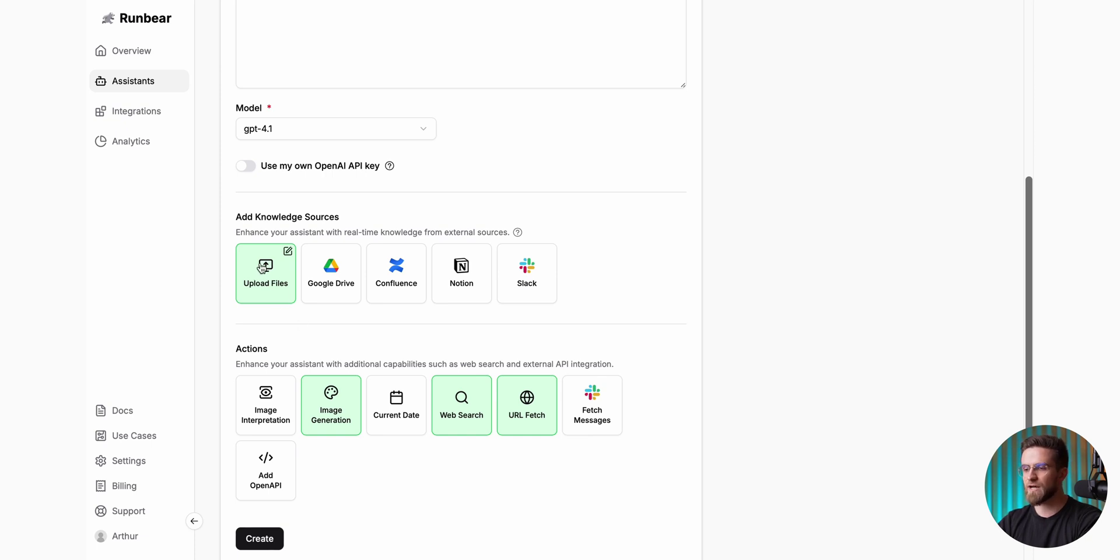
left_click(262, 267)
scroll(447, 247, "up", 3)
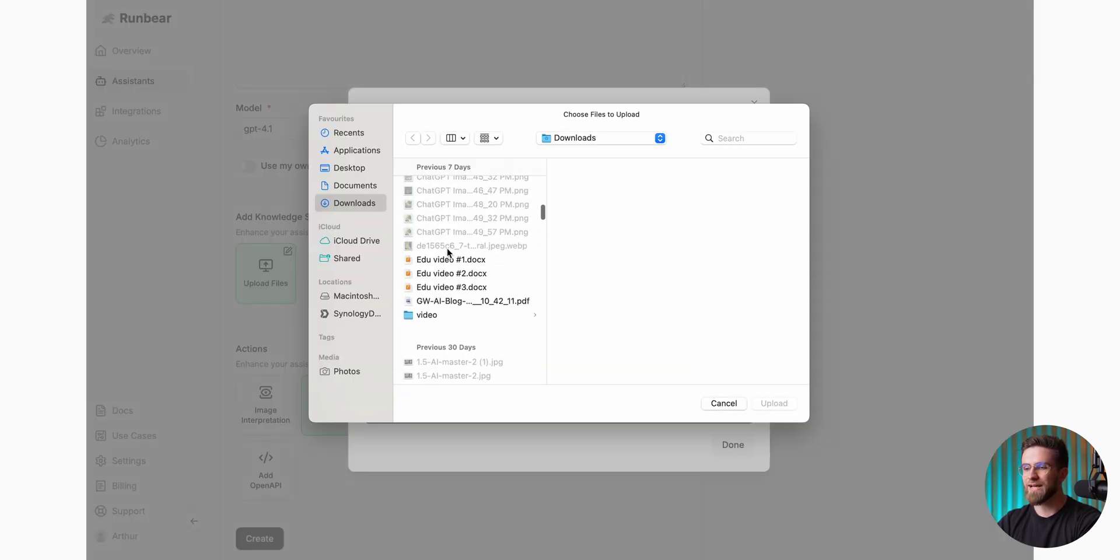
left_click(453, 263)
left_click(462, 288, "shift")
scroll(464, 283, "down", 10)
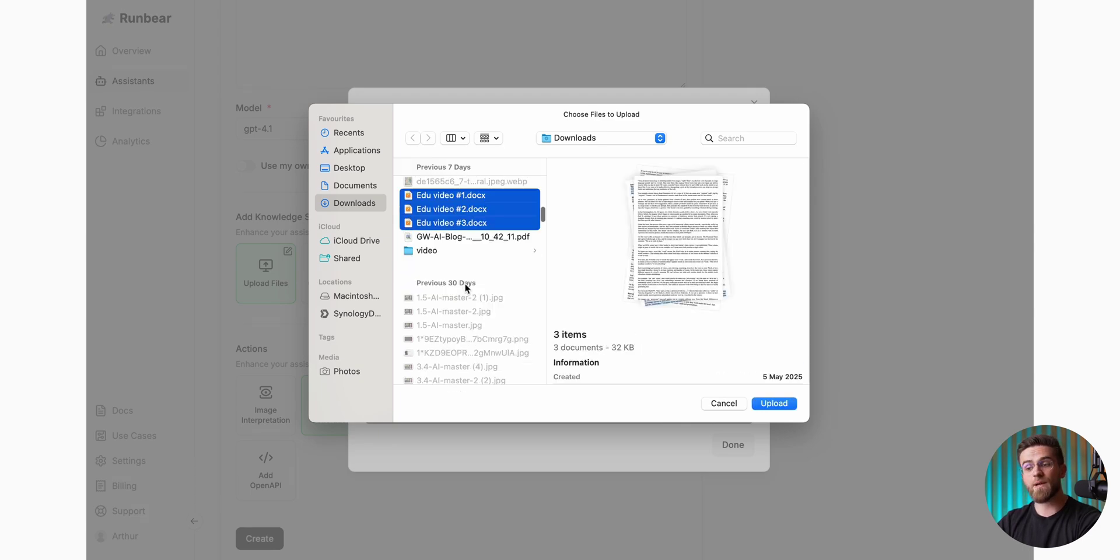
left_click(764, 403)
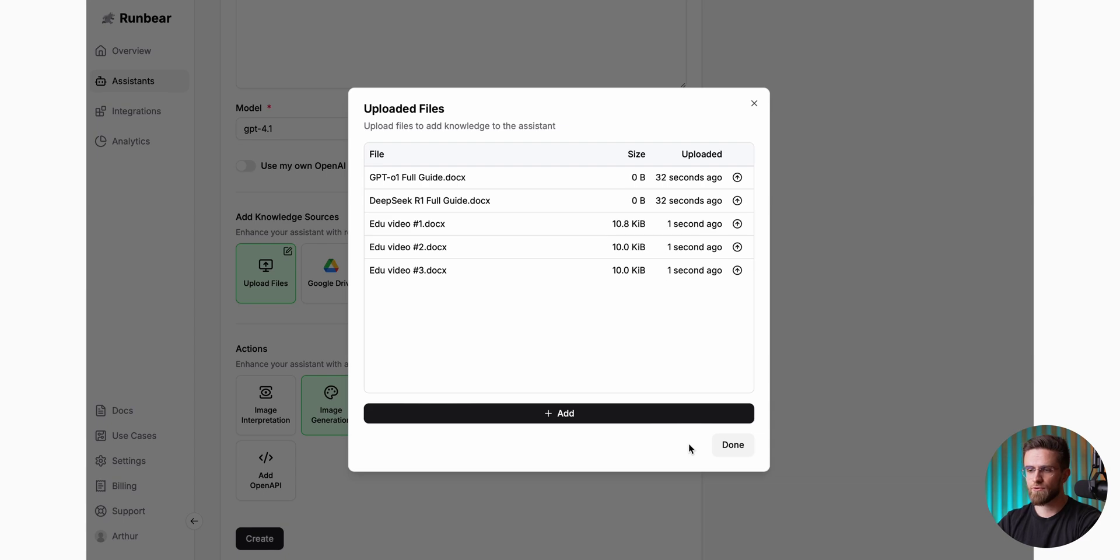
left_click(718, 445)
Step: Enable the Image Interpretation, Current Date and Fetch Messages actions for the assistant, and look at the OpenAPI option
scroll(533, 397, "down", 3)
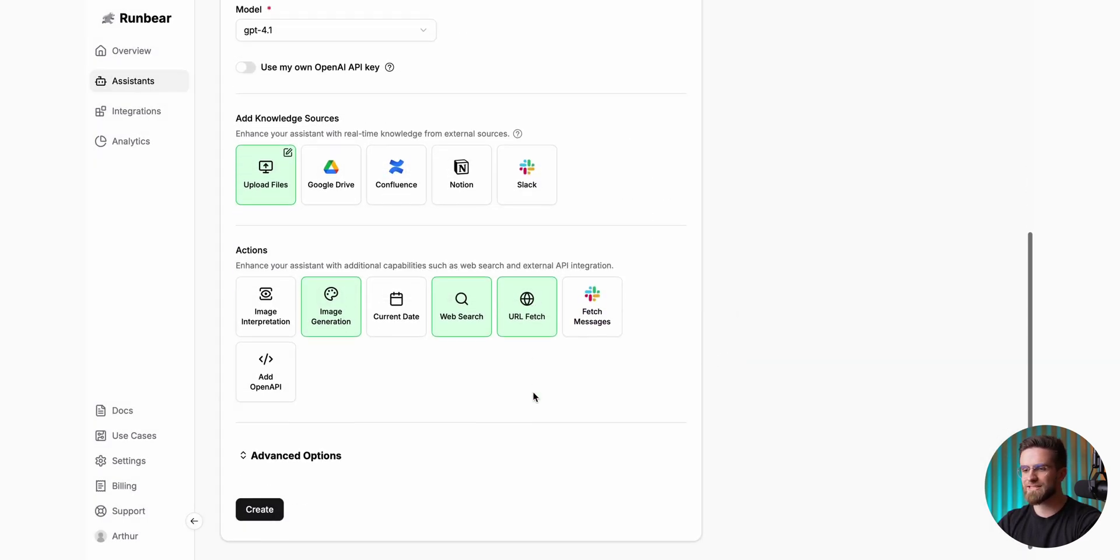
left_click(269, 323)
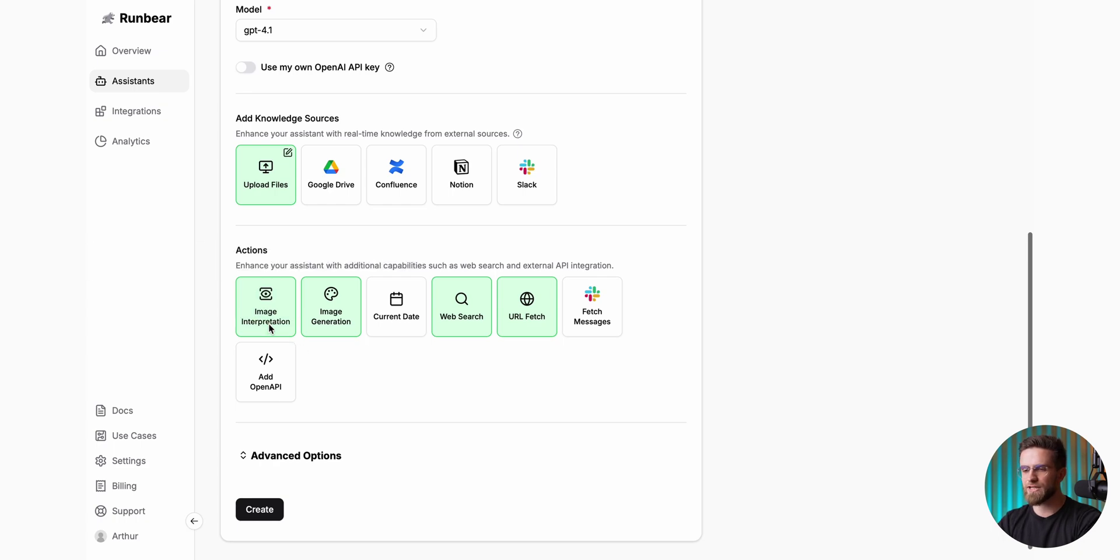
left_click(392, 319)
left_click(588, 312)
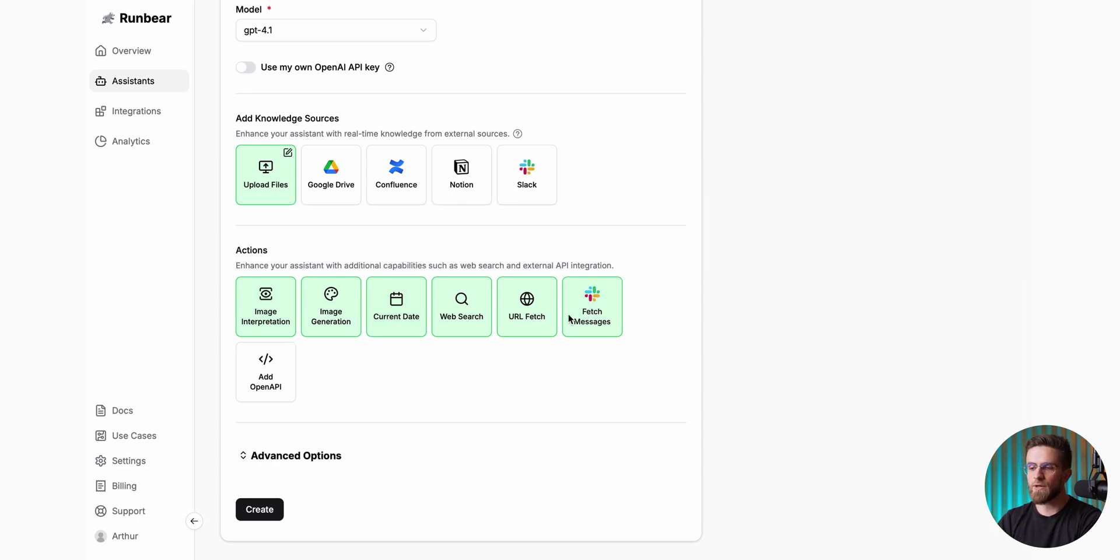
left_click(268, 376)
left_click(1013, 14)
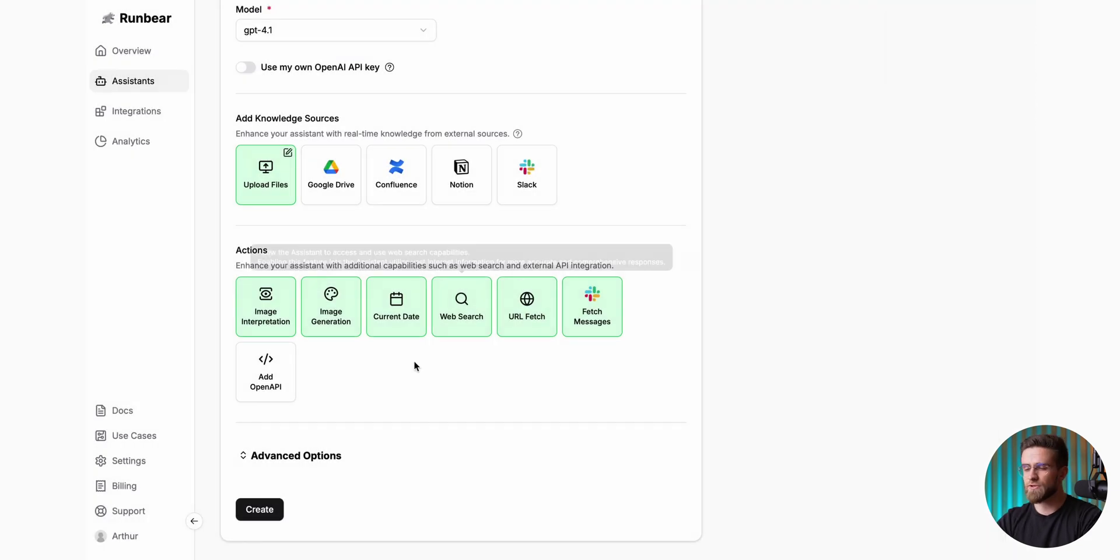
Step: In the advanced options, enable Code Interpreter and Require Tool Usage, try the prompt and completion token limits, and create the assistant
left_click(242, 460)
scroll(322, 409, "down", 2)
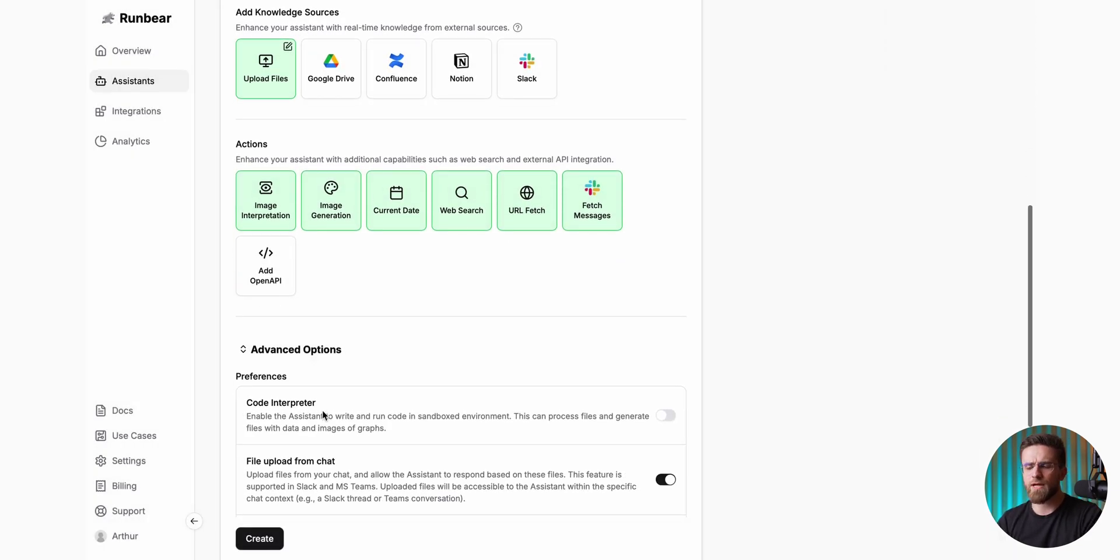
scroll(350, 385, "down", 3)
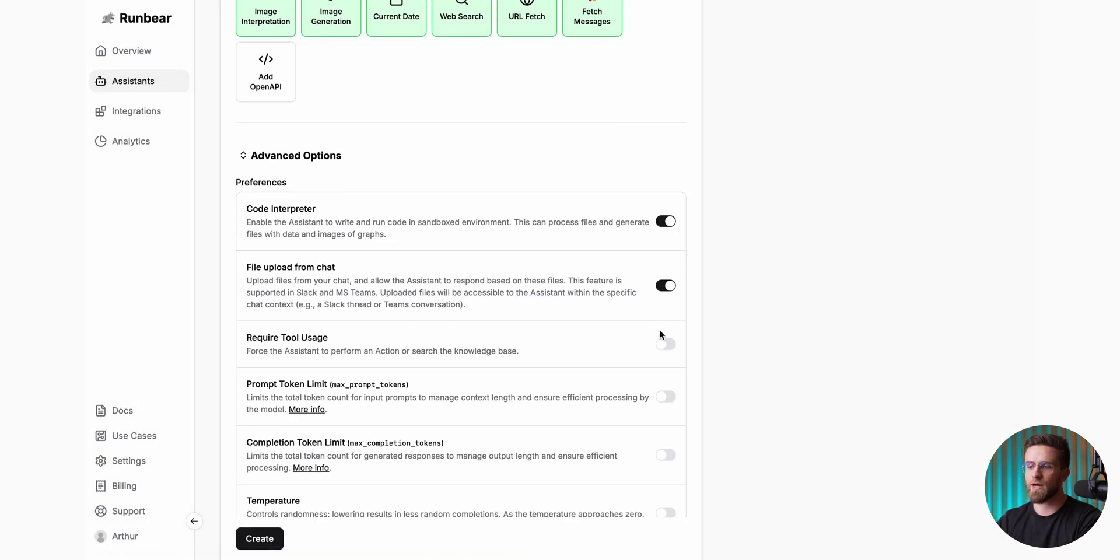
left_click(665, 344)
left_click(664, 396)
scroll(662, 394, "down", 2)
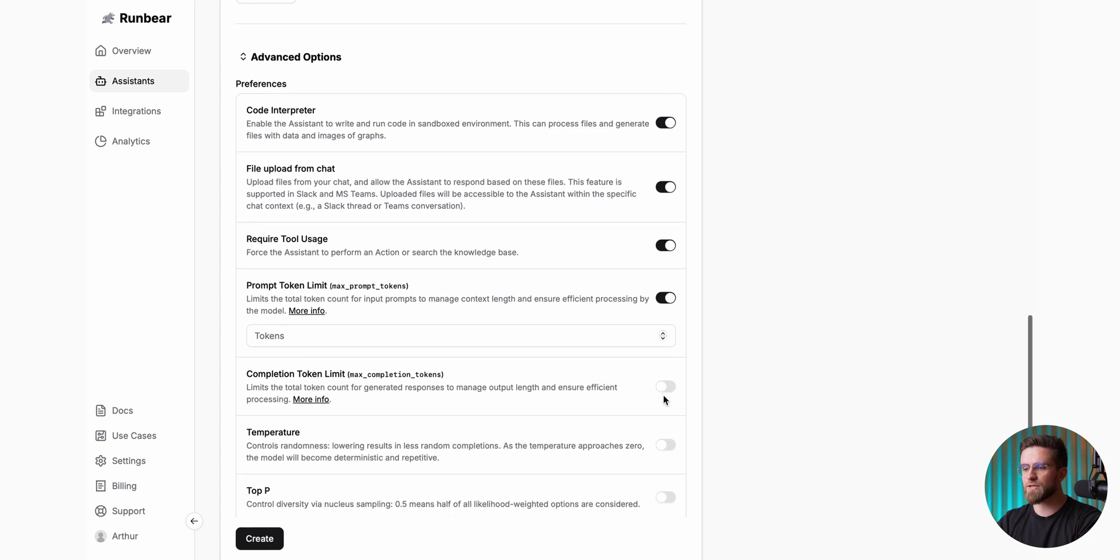
left_click(667, 386)
left_click(669, 298)
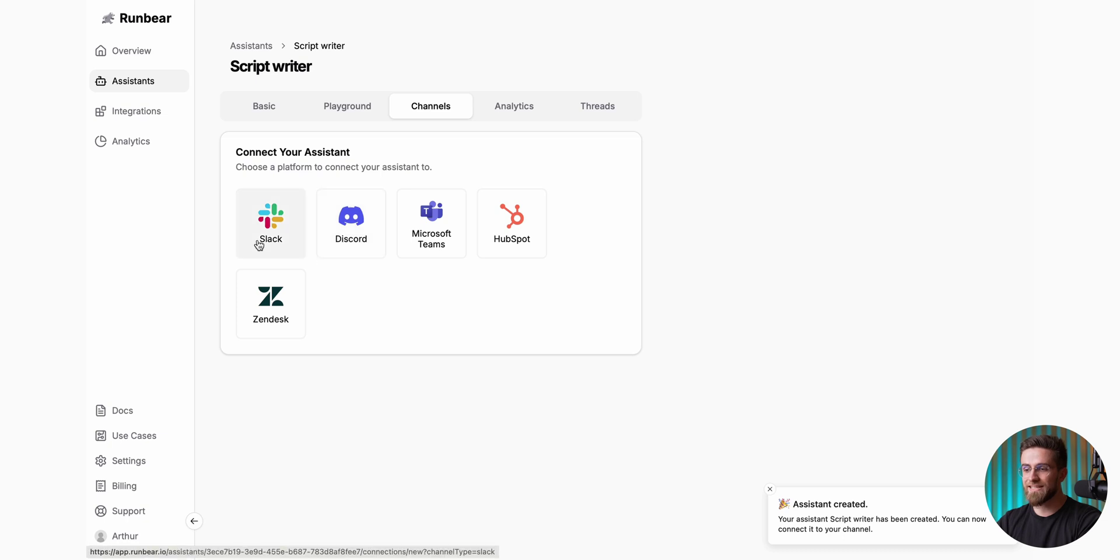
Step: Connect the Script writer assistant to Slack, allow its access to the workspace, and open its chat in Slack
left_click(259, 245)
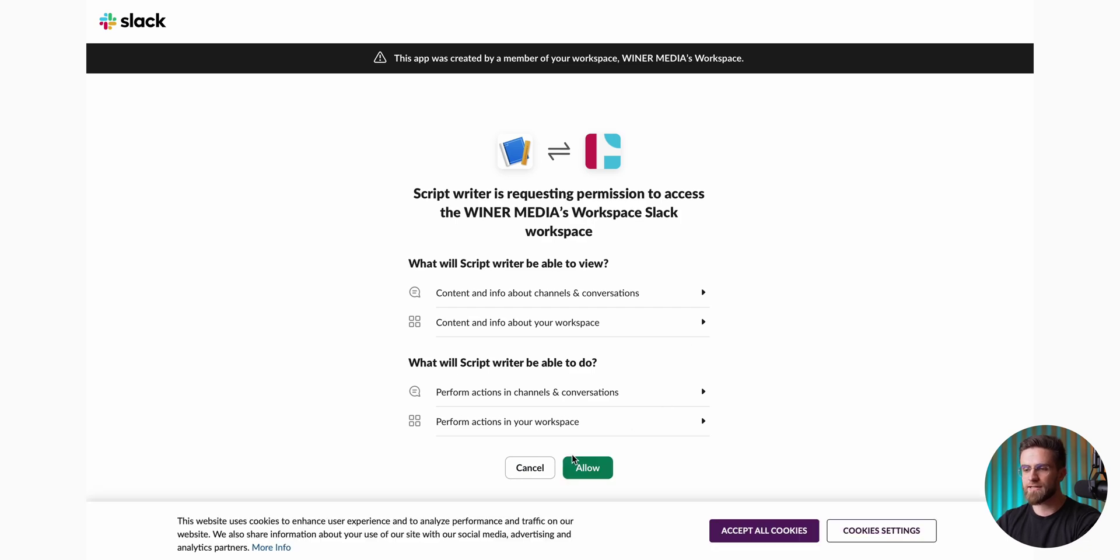
left_click(574, 460)
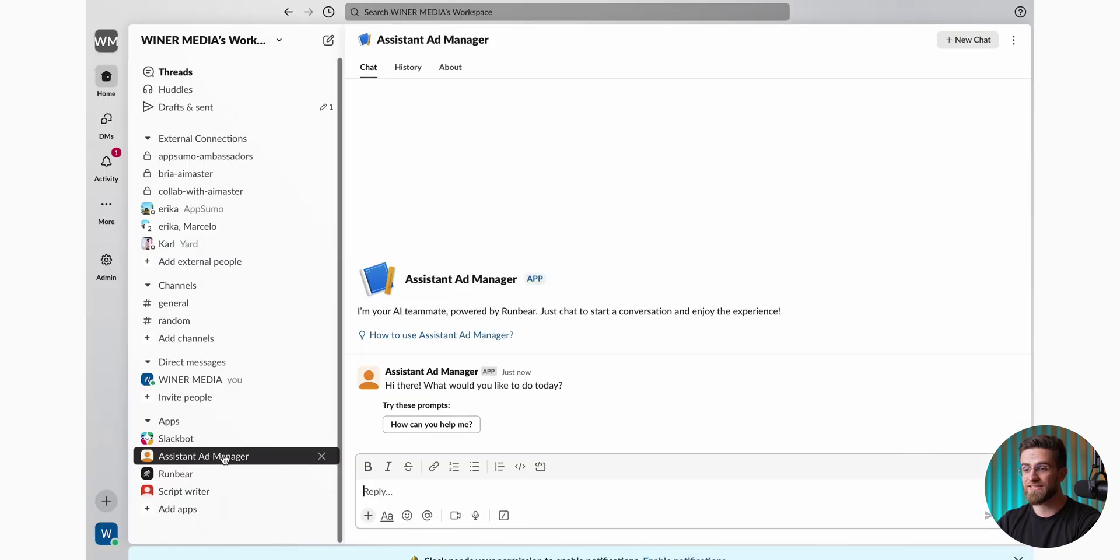
left_click(206, 493)
left_click(249, 459)
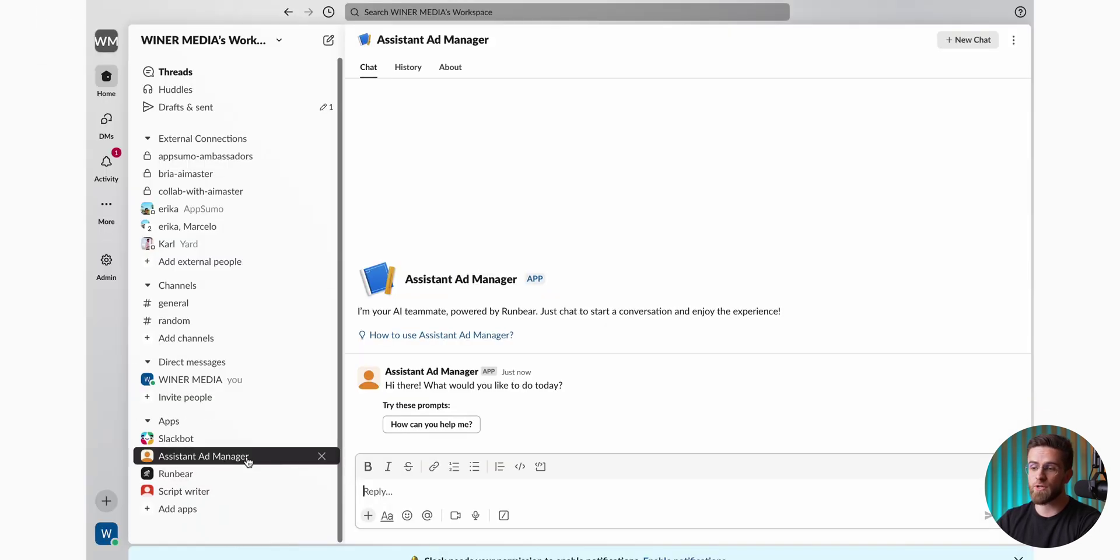
left_click(205, 493)
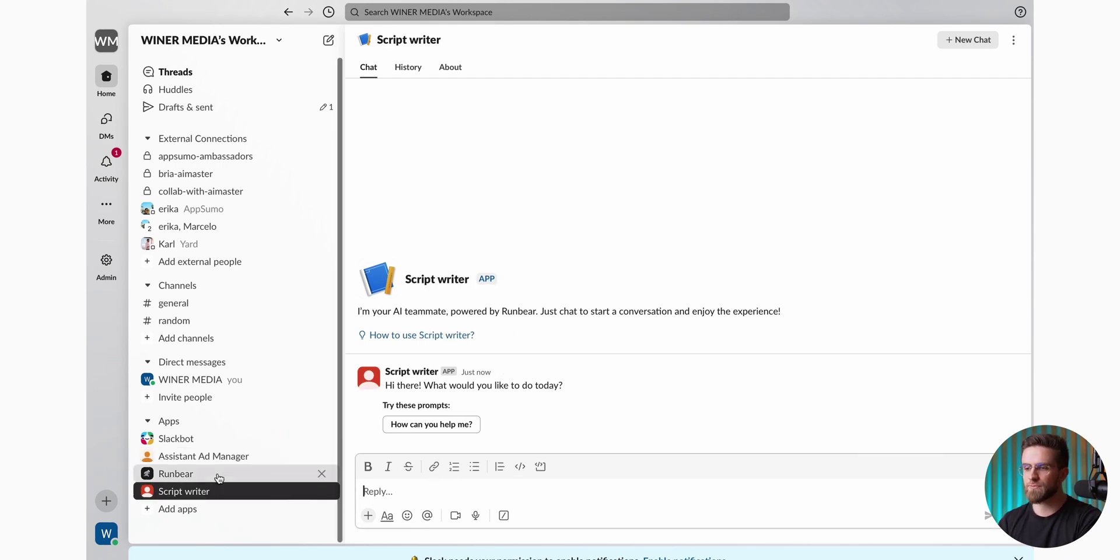
Step: Ask Assistant Ad Manager in Slack to go through the content plan and find the available ad slots
left_click(224, 464)
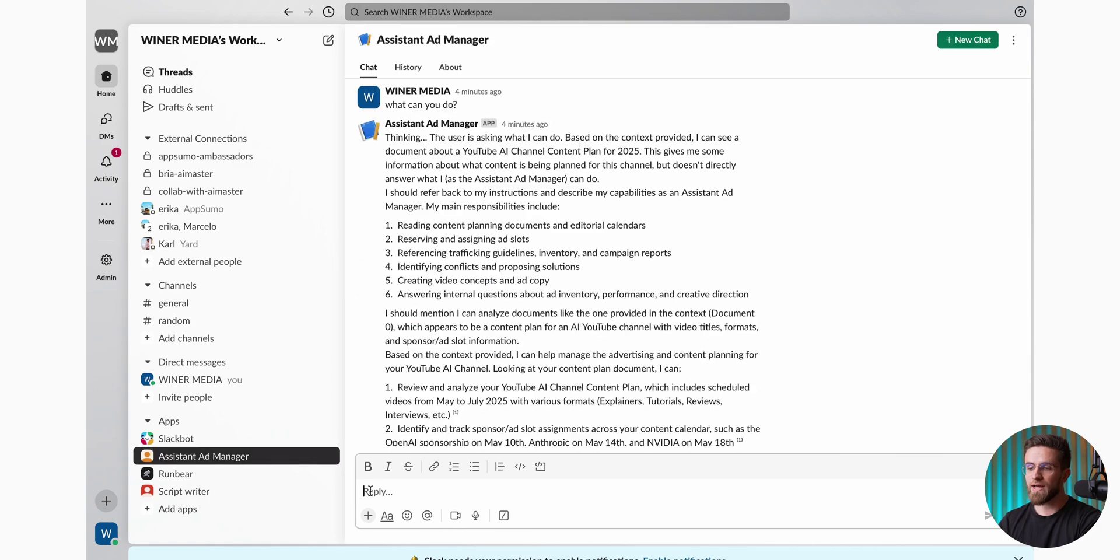
type("here's the info")
key("alt+Down")
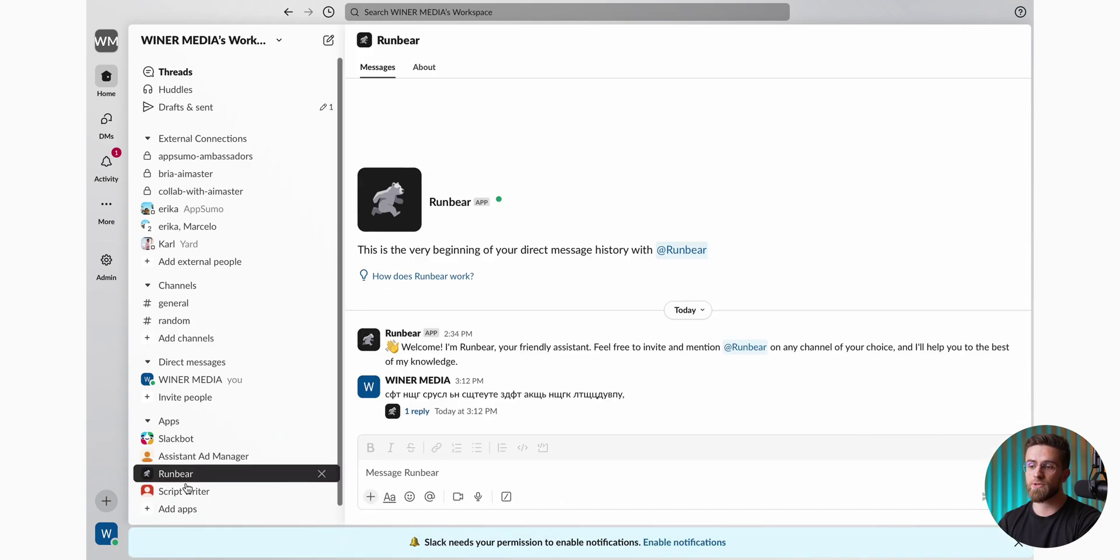
key("alt+Down")
left_click(224, 463)
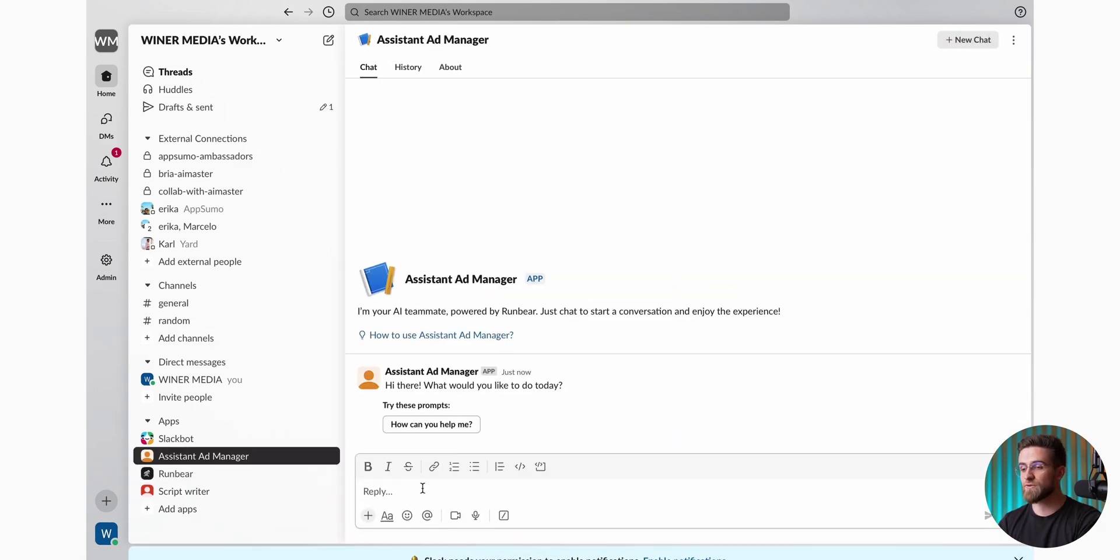
type("go through my content plan and fin")
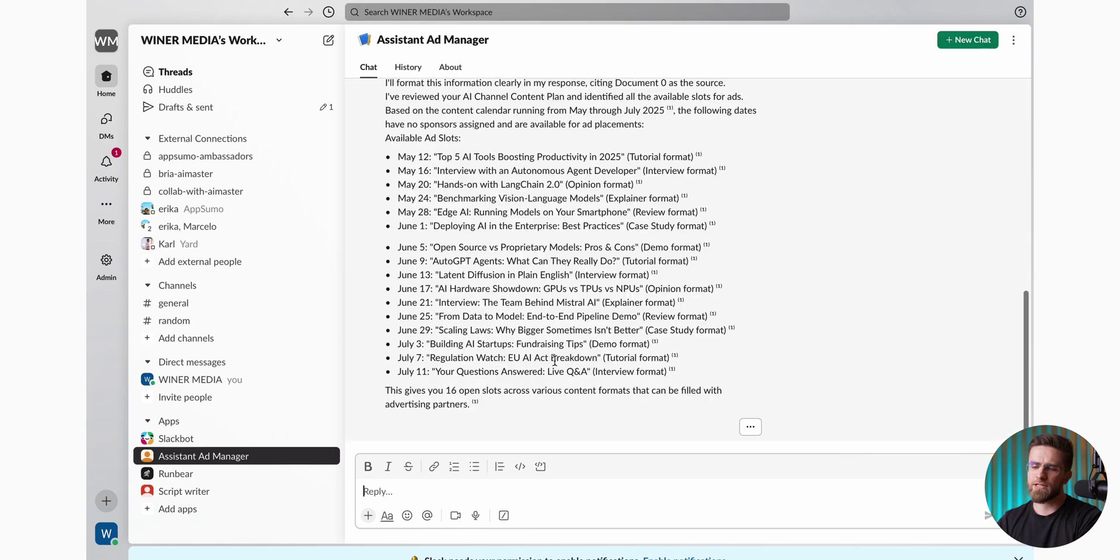
Step: Send Assistant Ad Manager the message: I have a tool called "Runbear". can you find a slot for it?
type("I hav")
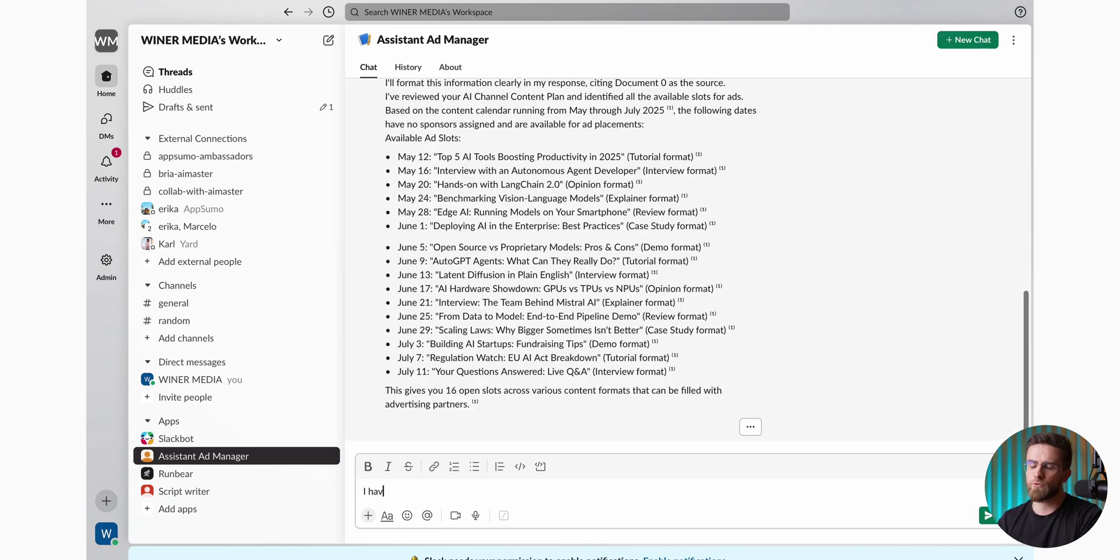
type("e a tool called \"Runbear\". can you find a slot for it?")
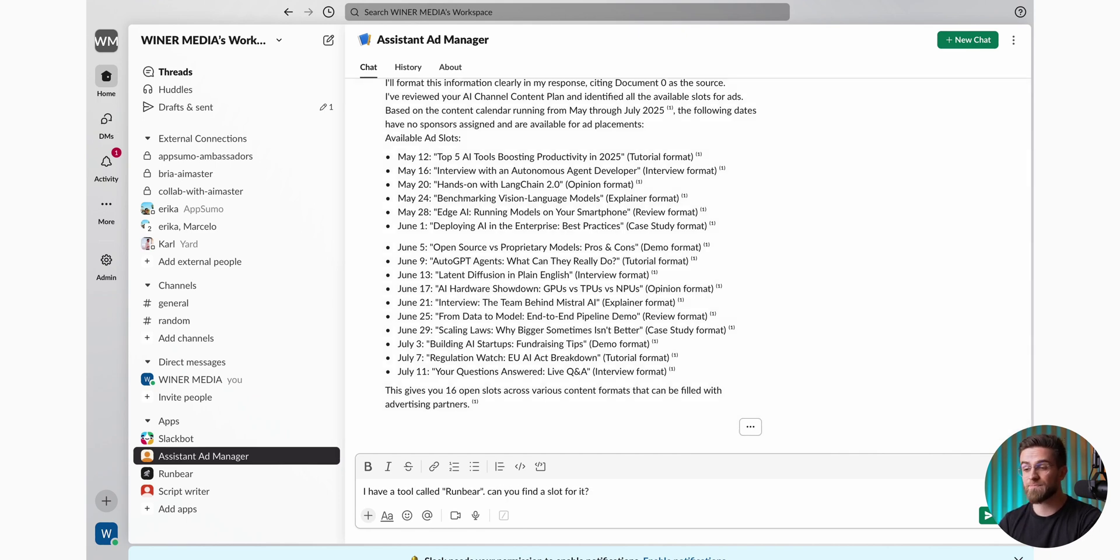
key("Return")
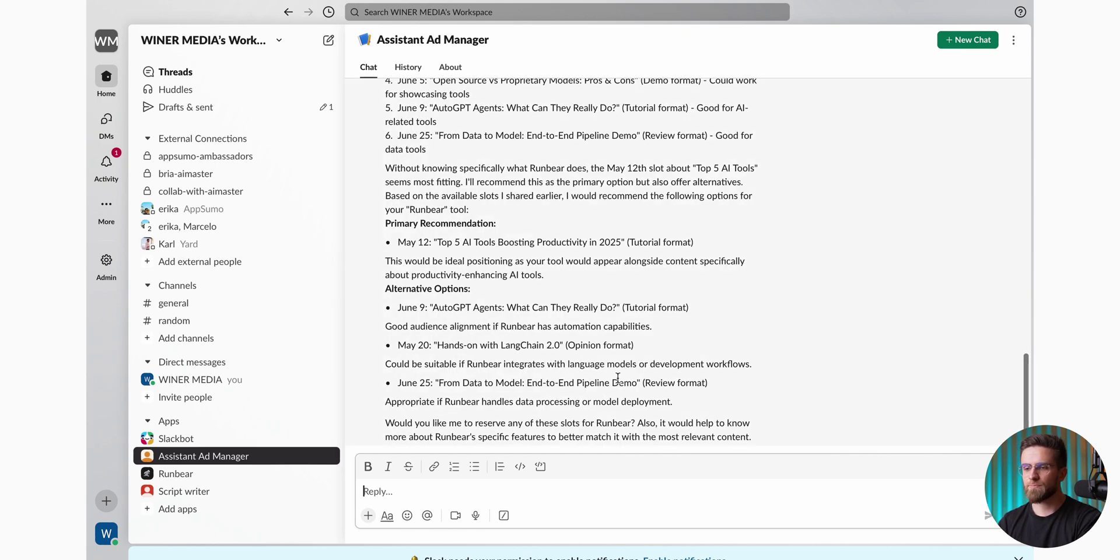
Step: Ask Script writer to search the web for info about "Runbear ai" and give a rundown of what it does, and copy the description
left_click(183, 491)
type("search the web for info about \"Runbear ai\", i")
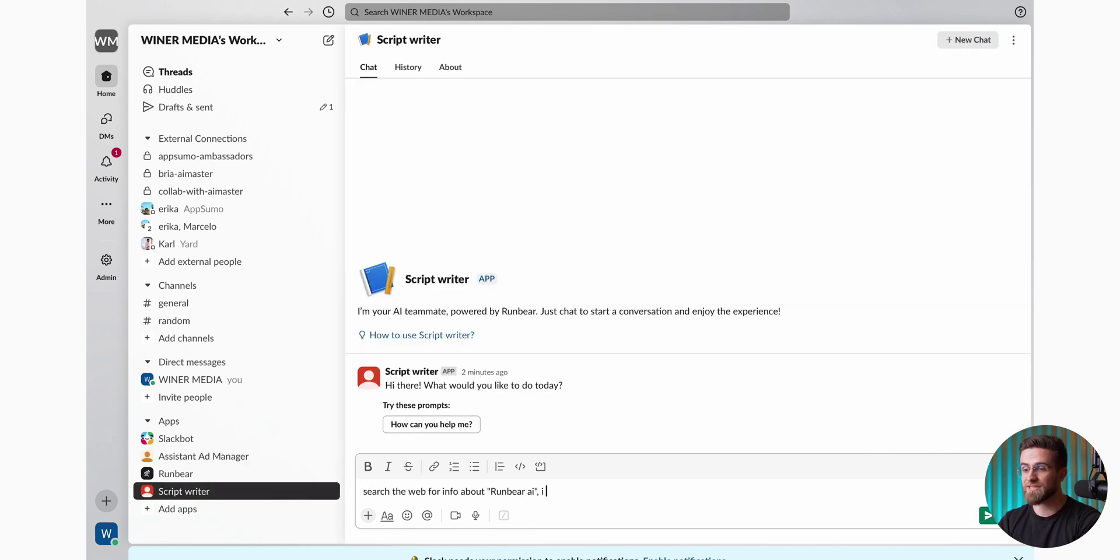
type(" need a rundown of what it does")
key("Return")
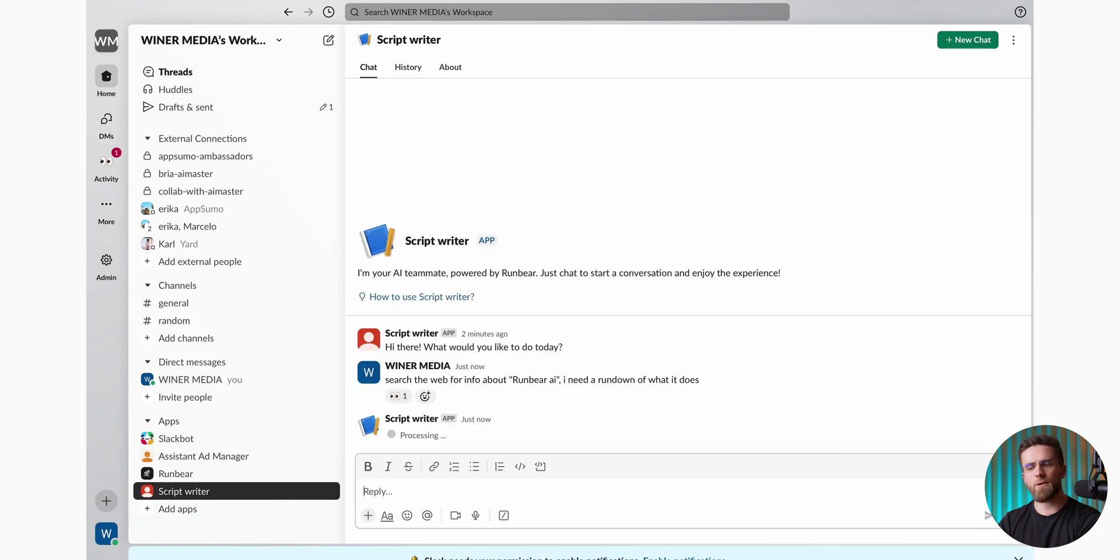
triple_click(764, 312)
Step: Give Assistant Ad Manager the copied Runbear description and ask which video will fit it best or whether to make a new one
left_click(198, 455)
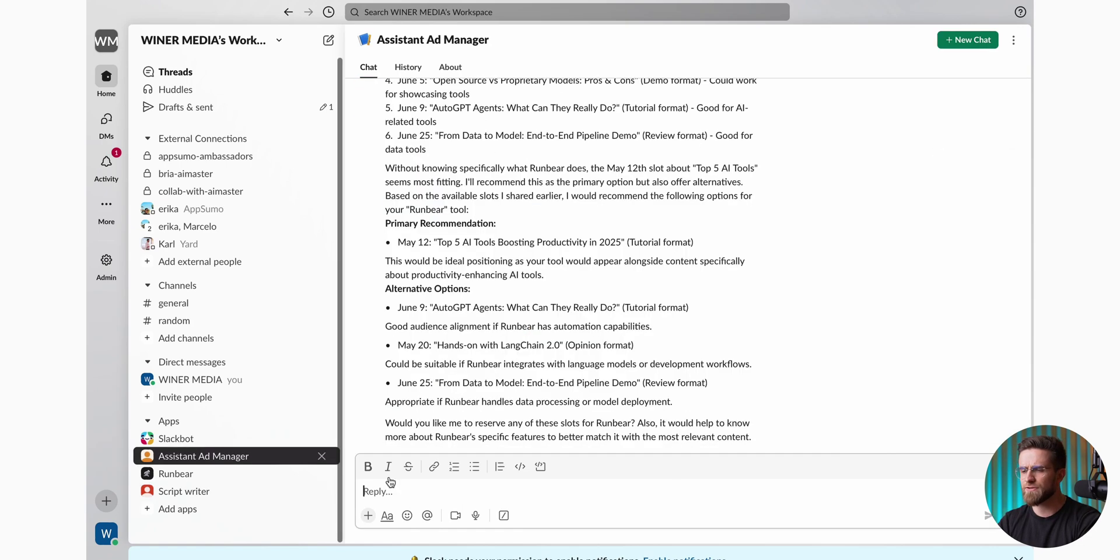
left_click(414, 491)
type("now")
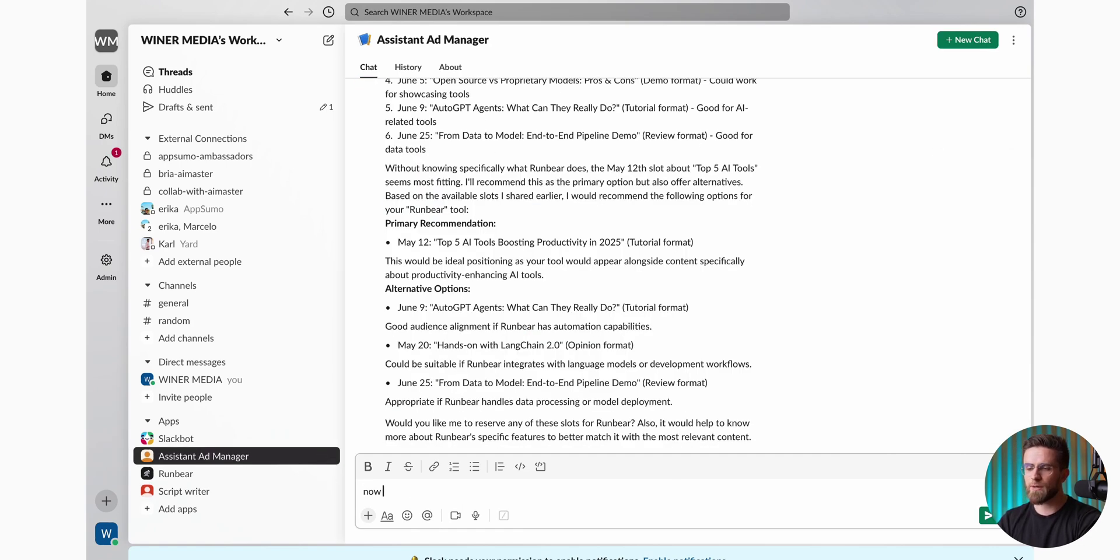
type(" this is the description of Runbear. which video will fit it best or should we make a n")
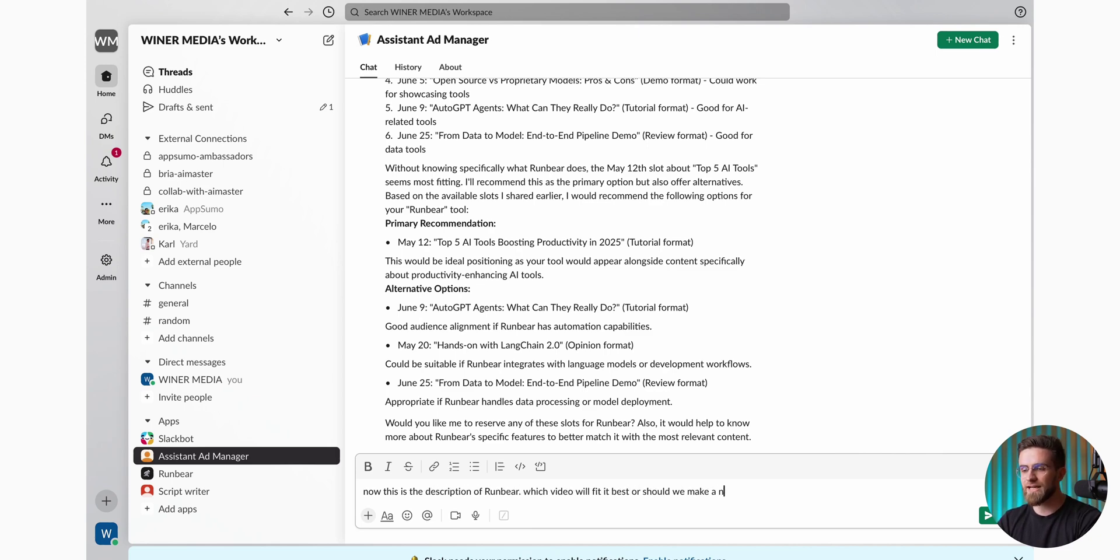
key("ctrl+v")
key("Return")
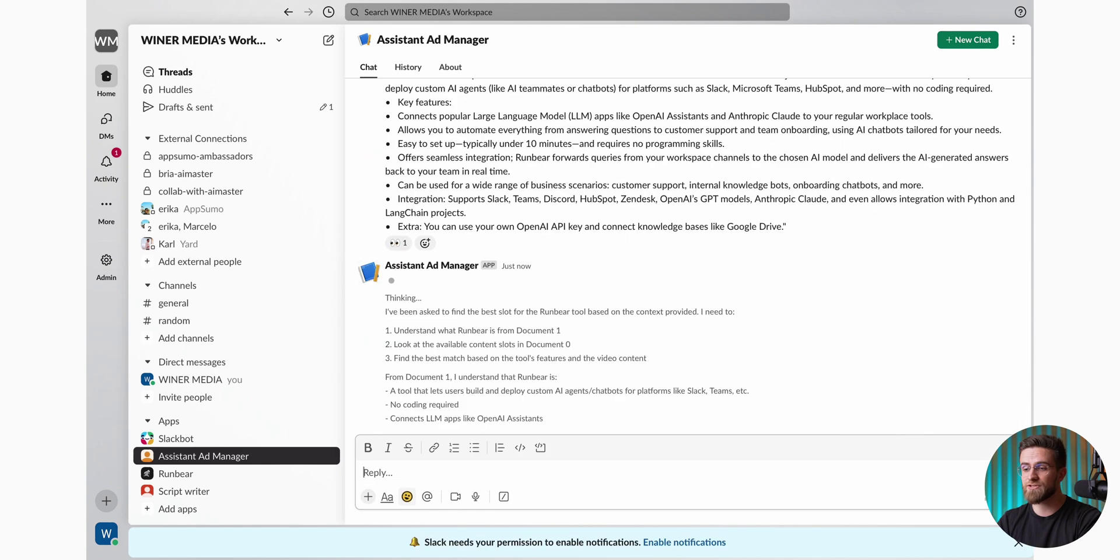
Step: Ask Assistant Ad Manager: can you suggest an outline for the ad inside the video?
type("can you suggest")
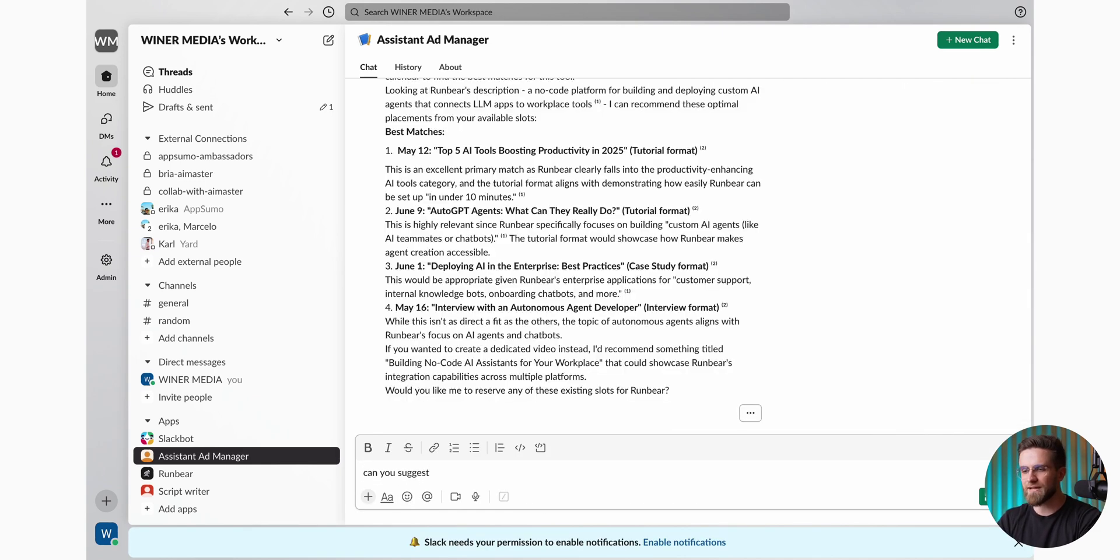
type(" an outline for the ad inside the video")
key("Return")
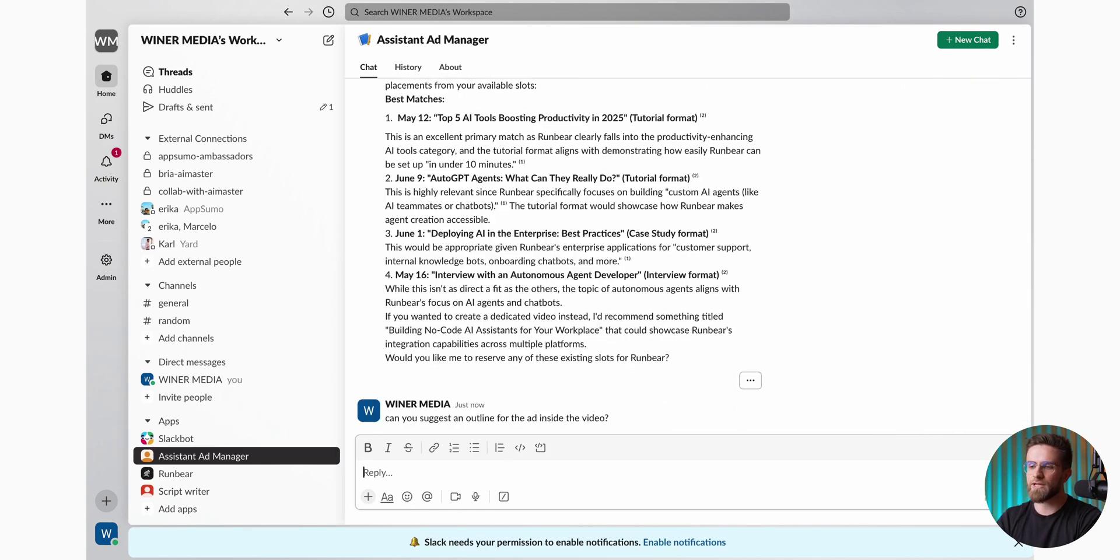
Step: Ask Assistant Ad Manager: also suggest a few CTAs for the ad
type("also")
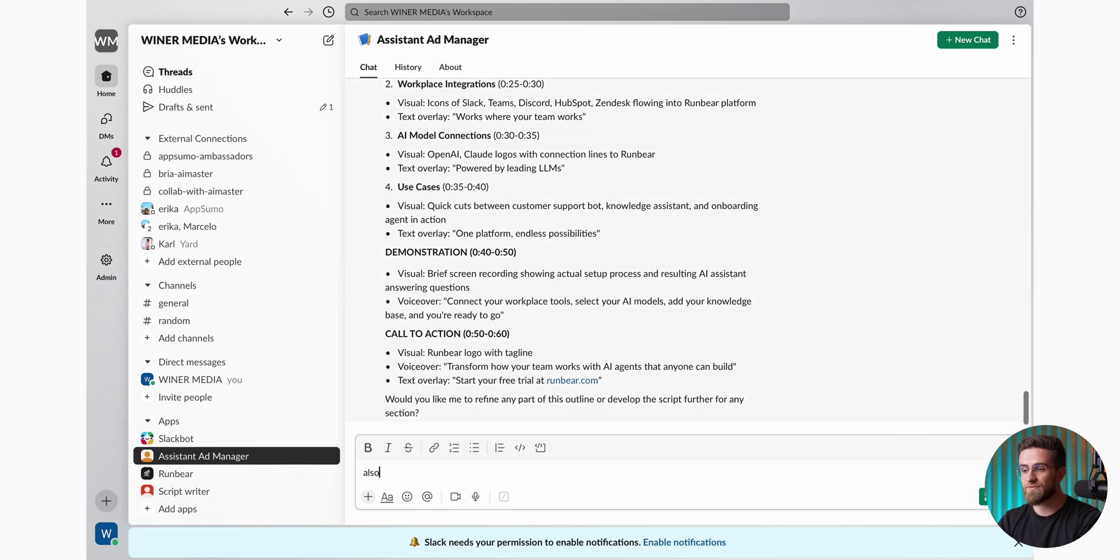
type(" suggest a few CTAs for the ad")
key("Return")
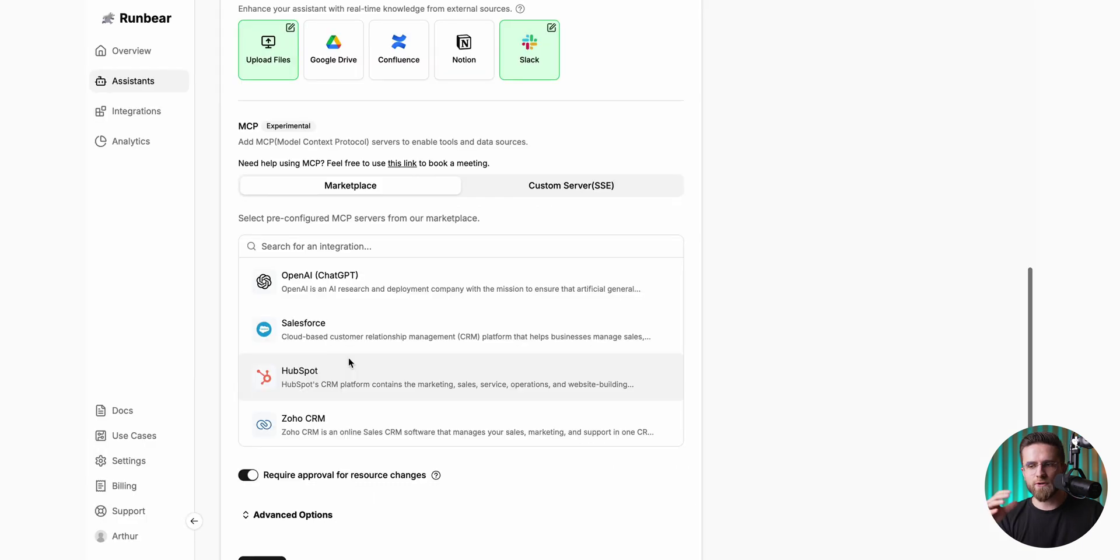
Step: Switch to Runbear and browse the pre-configured MCP servers available in the marketplace for the assistant
scroll(349, 357, "down", 3)
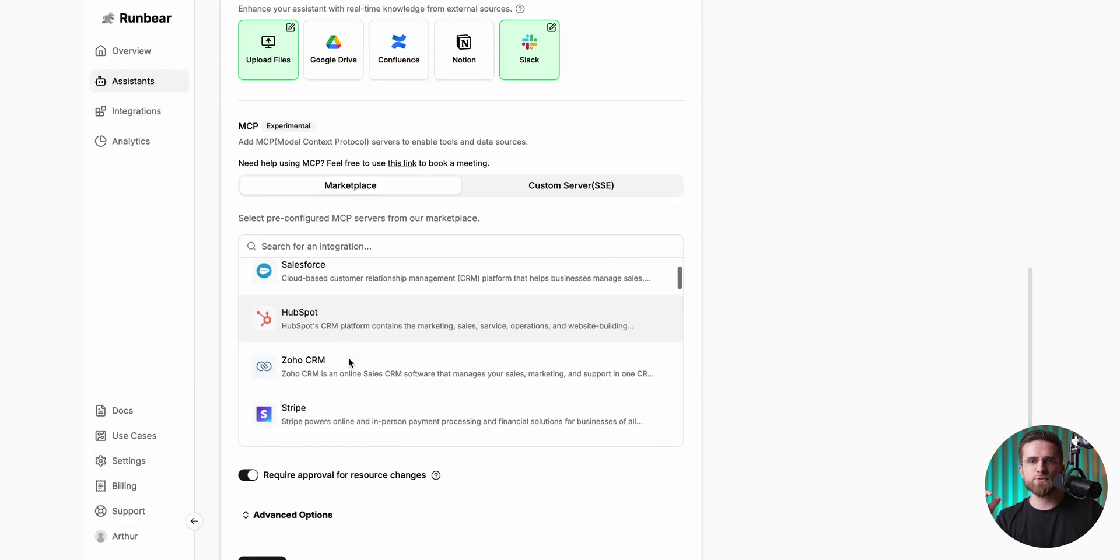
scroll(348, 357, "down", 5)
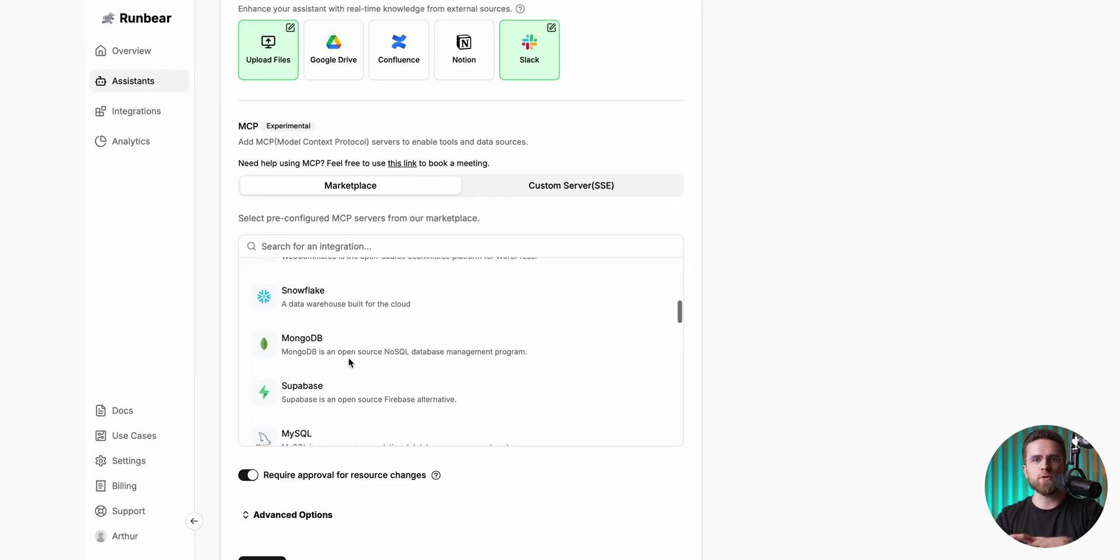
scroll(385, 373, "down", 3)
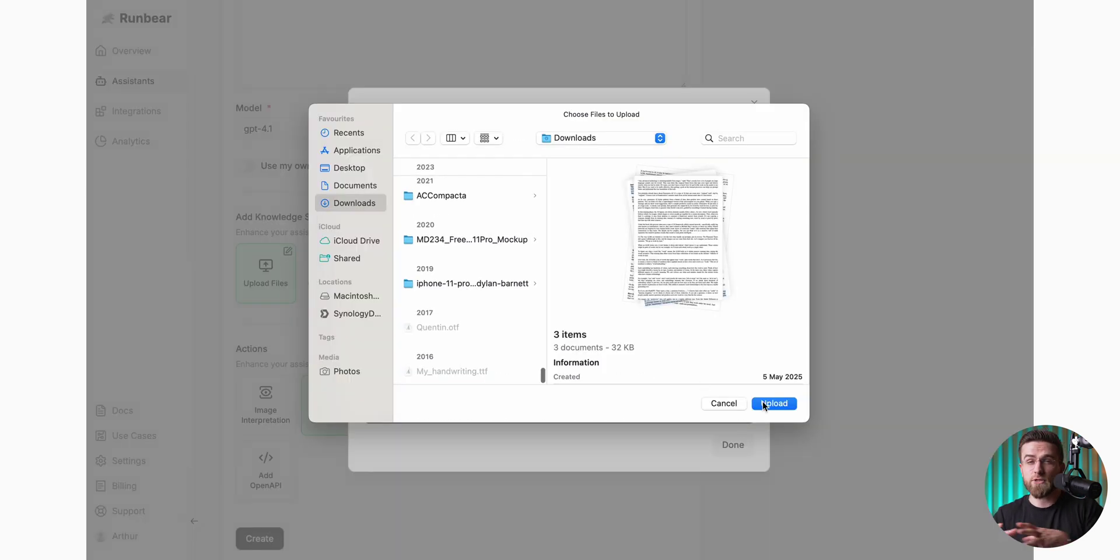
Step: Upload the three selected documents as assistant knowledge and enable Code Interpreter, Require Tool Usage and Prompt Token Limit in the preferences
left_click(764, 404)
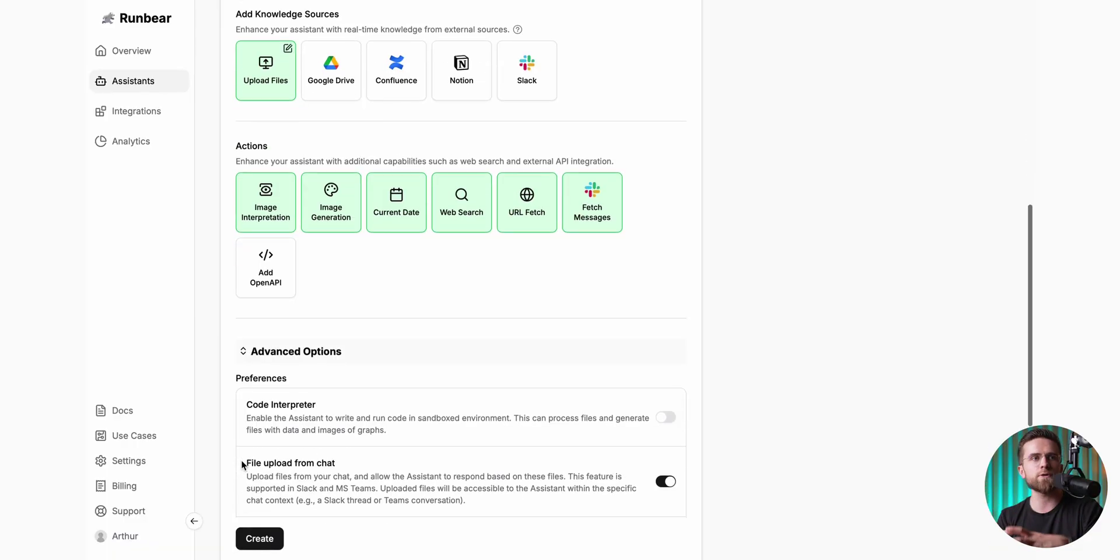
scroll(322, 410, "down", 4)
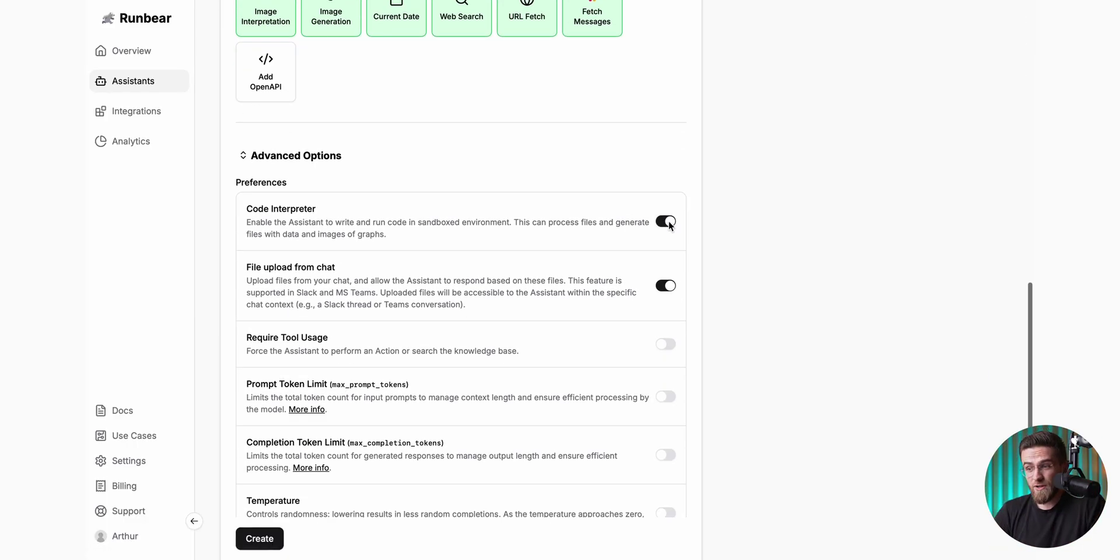
left_click(665, 396)
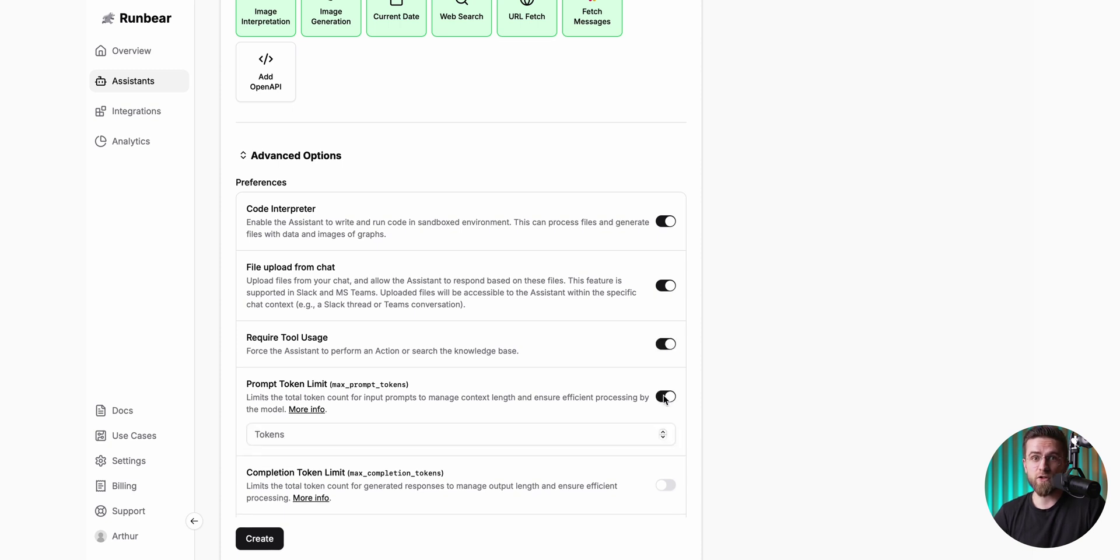
scroll(664, 394, "down", 2)
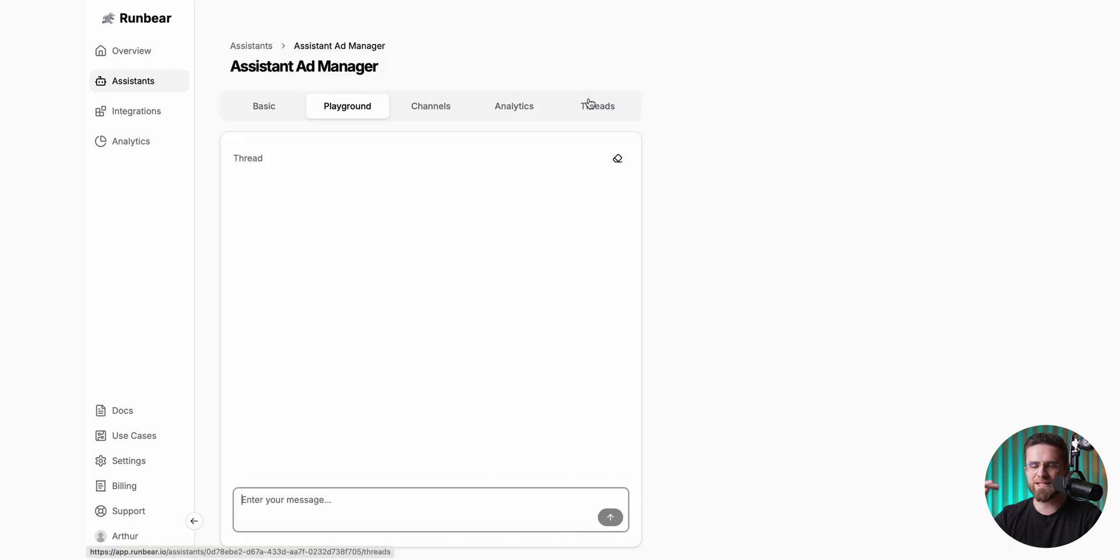
Step: Review Assistant Ad Manager's recent threads and return to its Playground
left_click(584, 104)
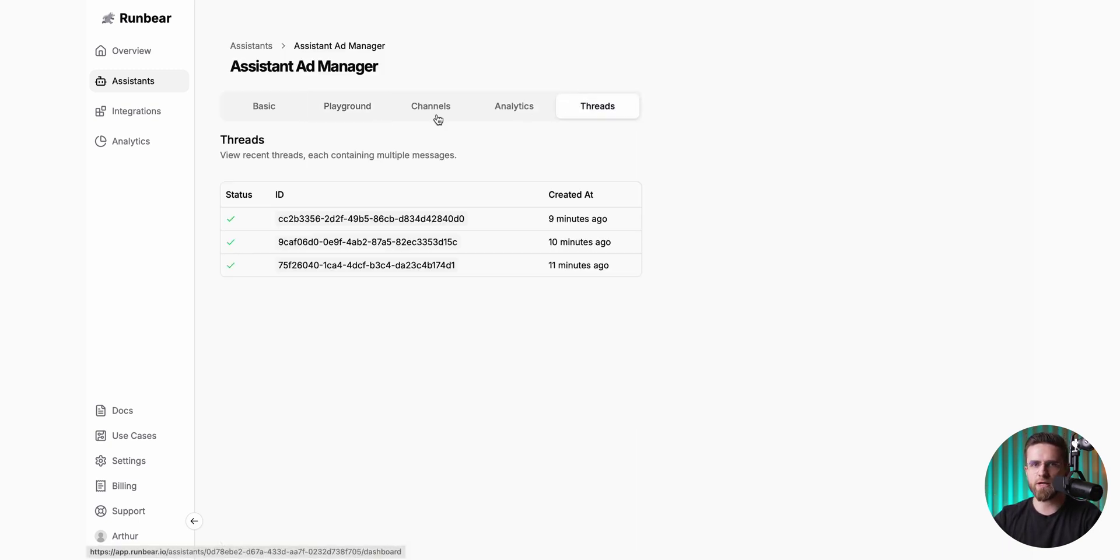
left_click(348, 112)
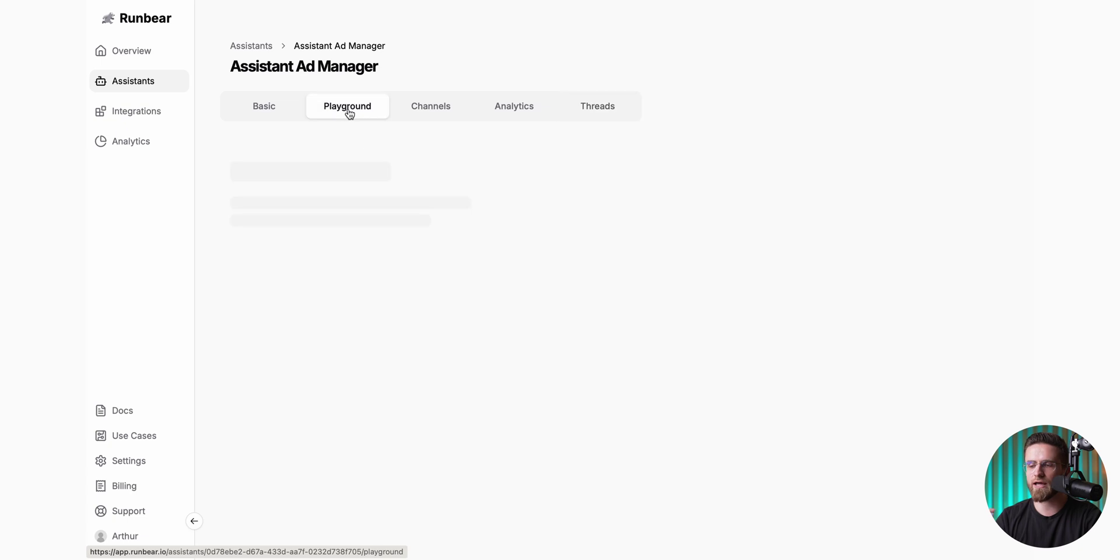
Step: Examine the overall Runbear analytics, including total messages, total users, estimated time saved and user feedback
left_click(168, 149)
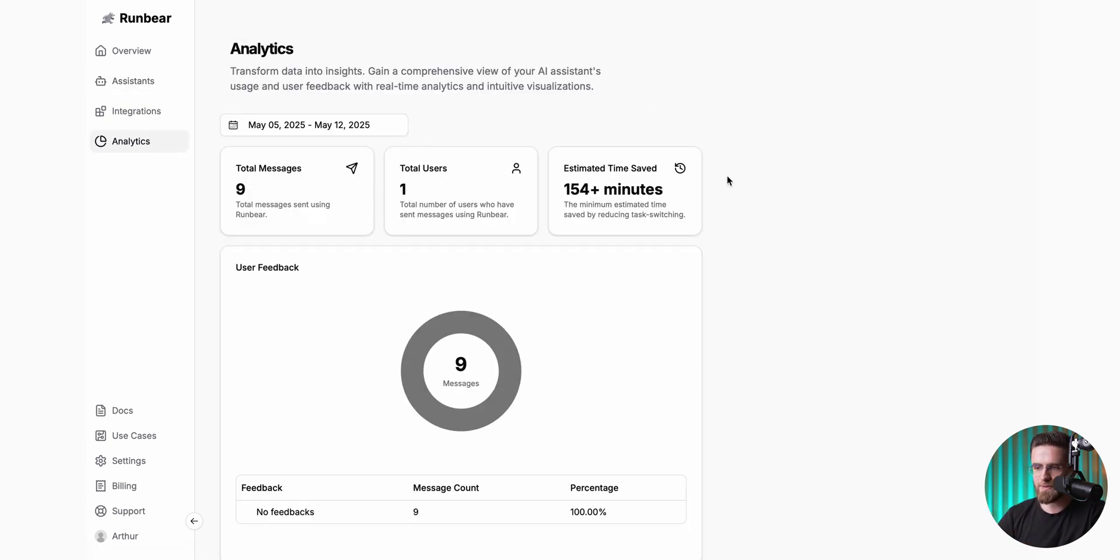
scroll(727, 180, "down", 2)
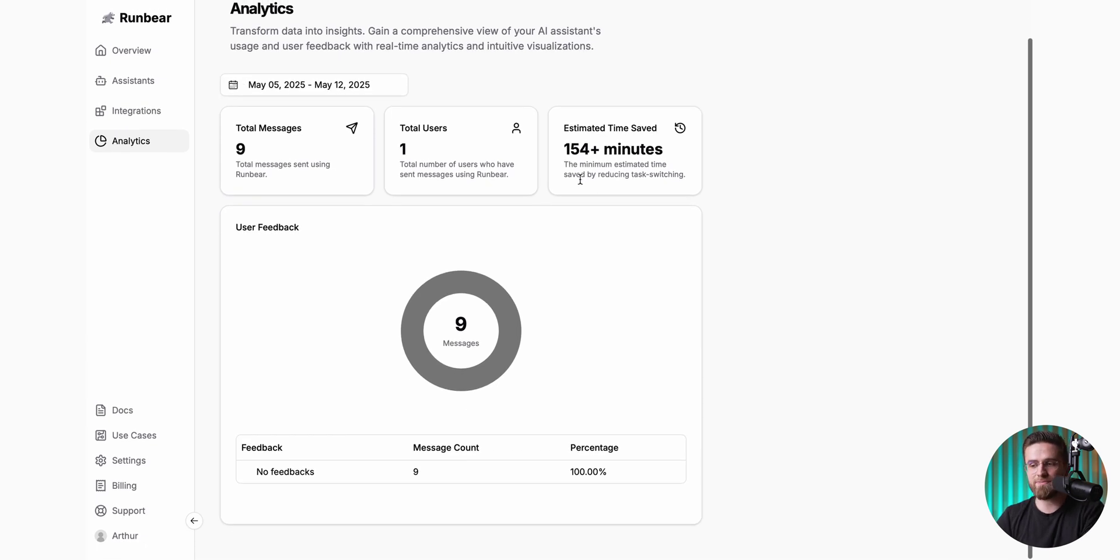
left_click_drag(693, 178, 548, 150)
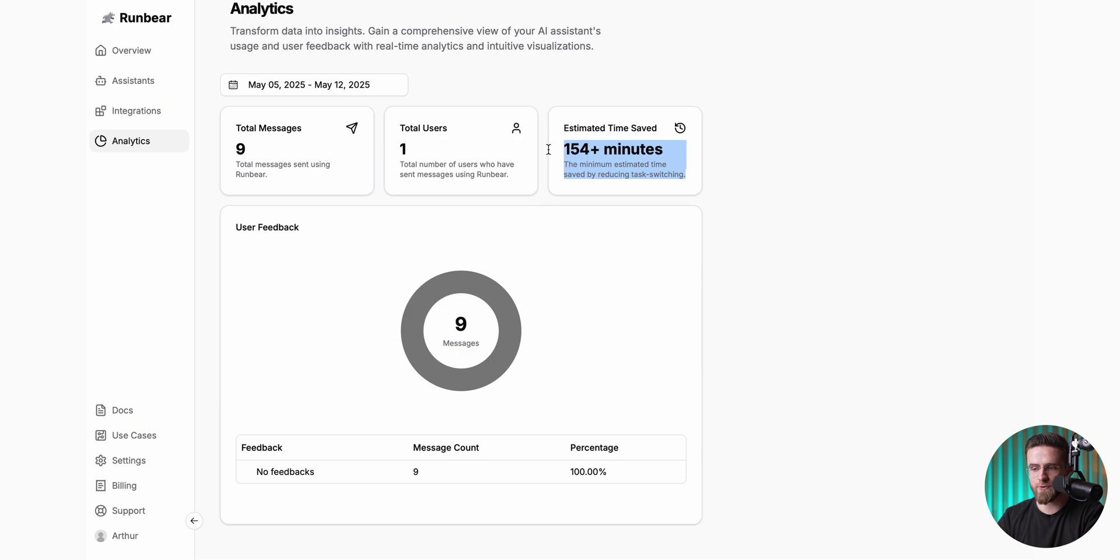
left_click(736, 192)
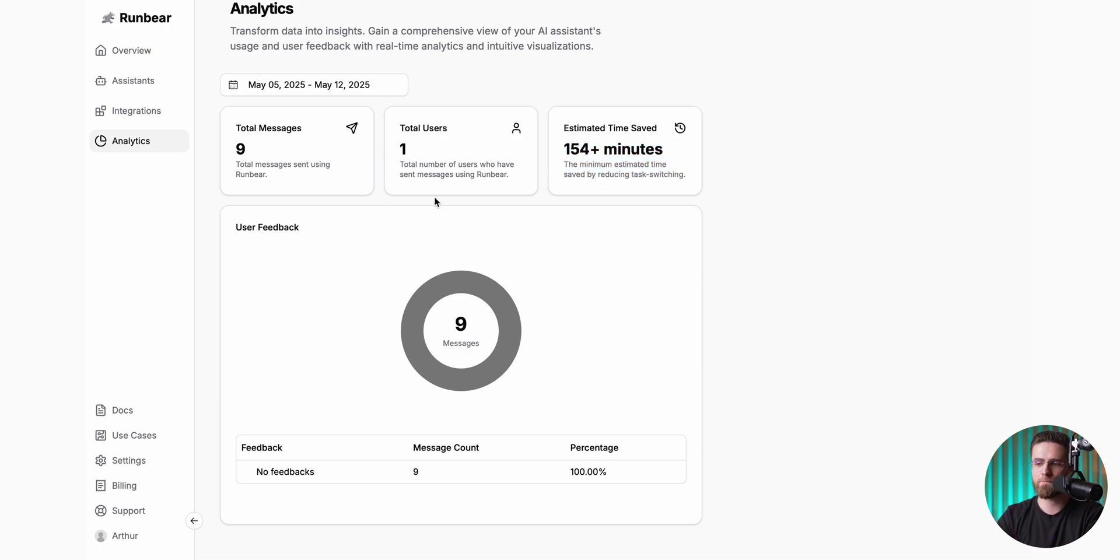